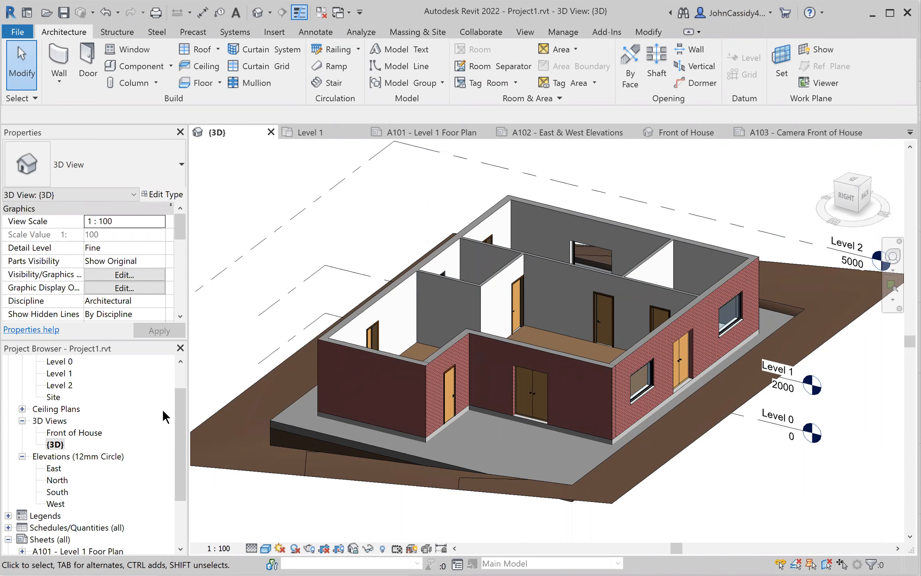
Check the East elevation and the Level 2 ceiling plan, and open the Level 1 reflected ceiling plan for working.
{"action": "left_click_drag", "start_coordinate": [175, 409], "coordinate": [175, 391]}
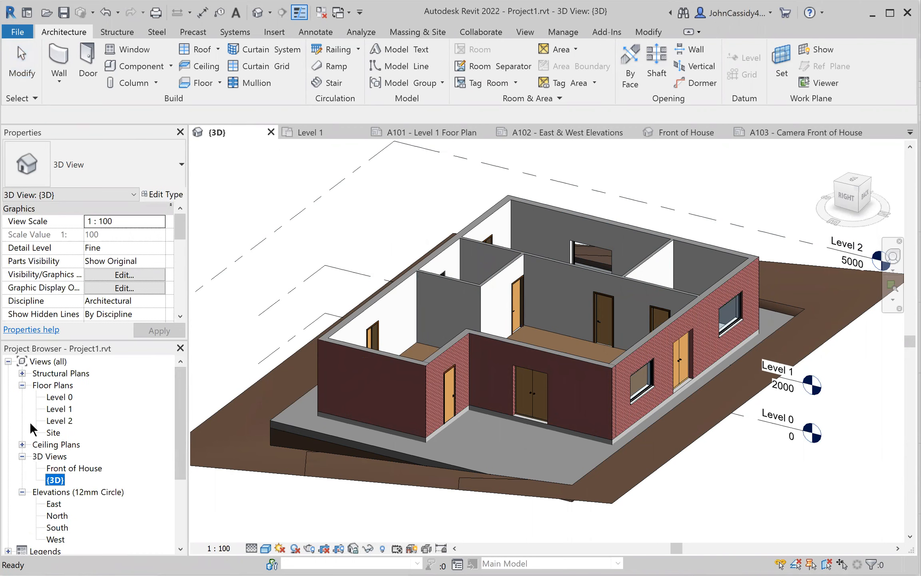
{"action": "left_click", "coordinate": [22, 444]}
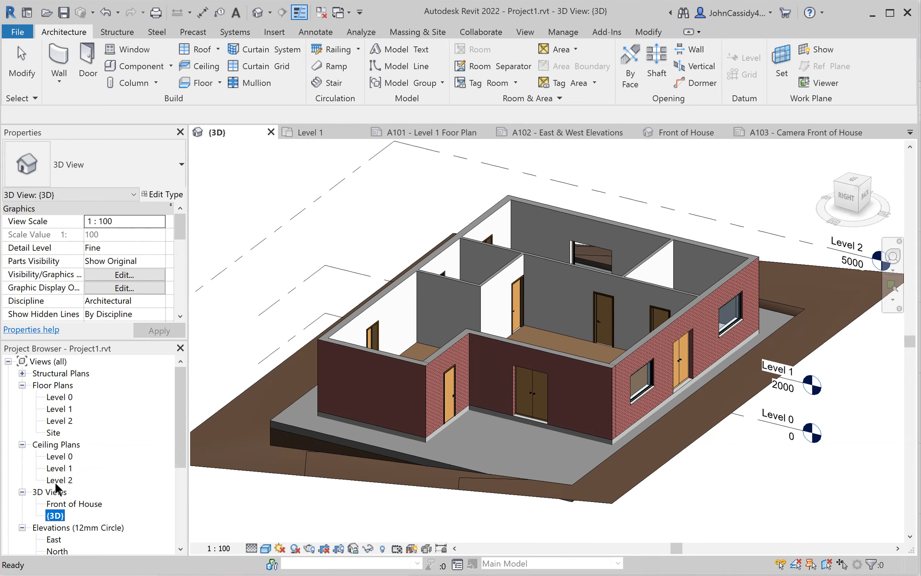
{"action": "double_click", "coordinate": [56, 539]}
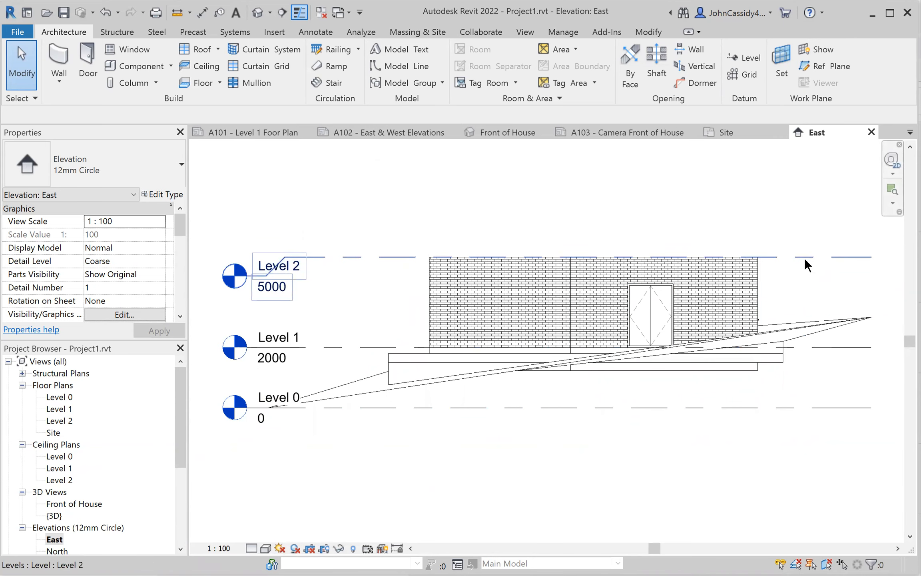
{"action": "double_click", "coordinate": [51, 479]}
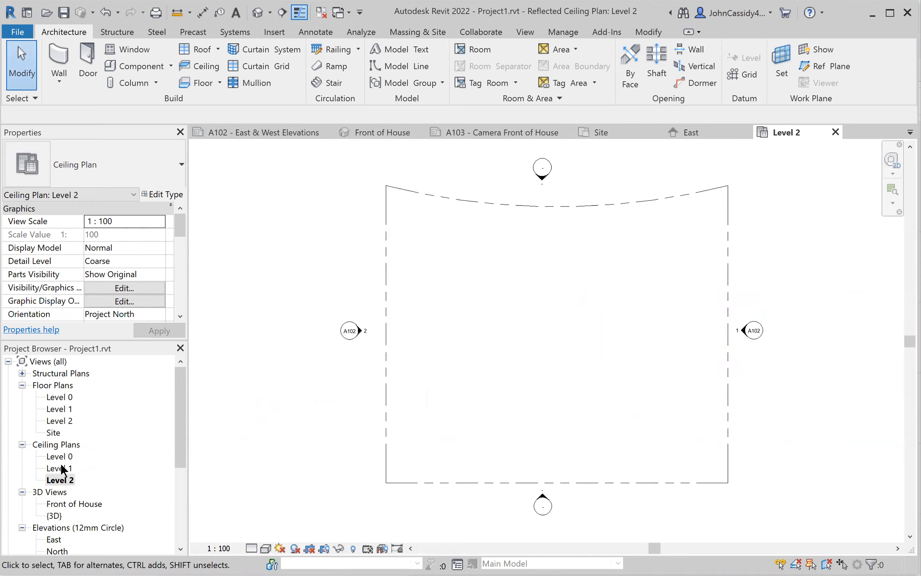
{"action": "double_click", "coordinate": [61, 467]}
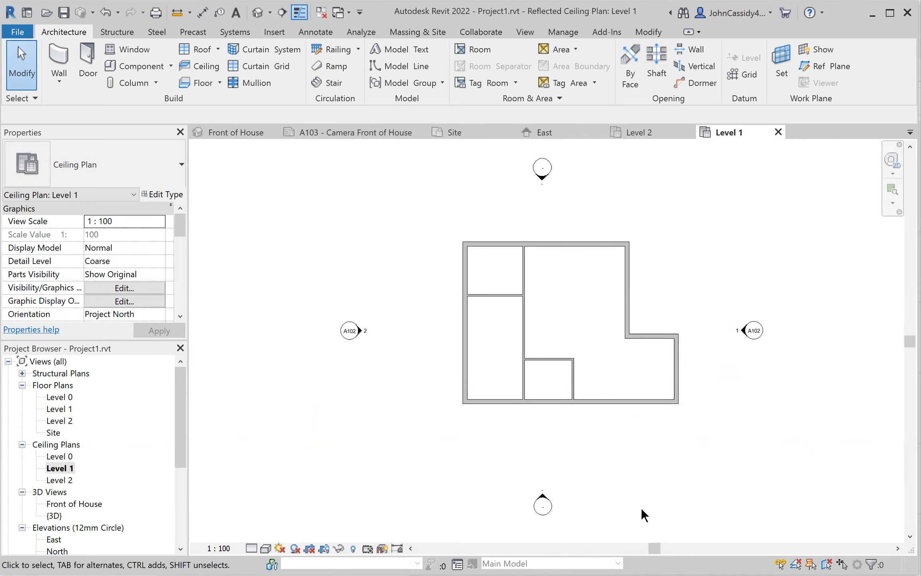
{"action": "scroll", "coordinate": [557, 371], "scroll_direction": "up", "scroll_amount": 2}
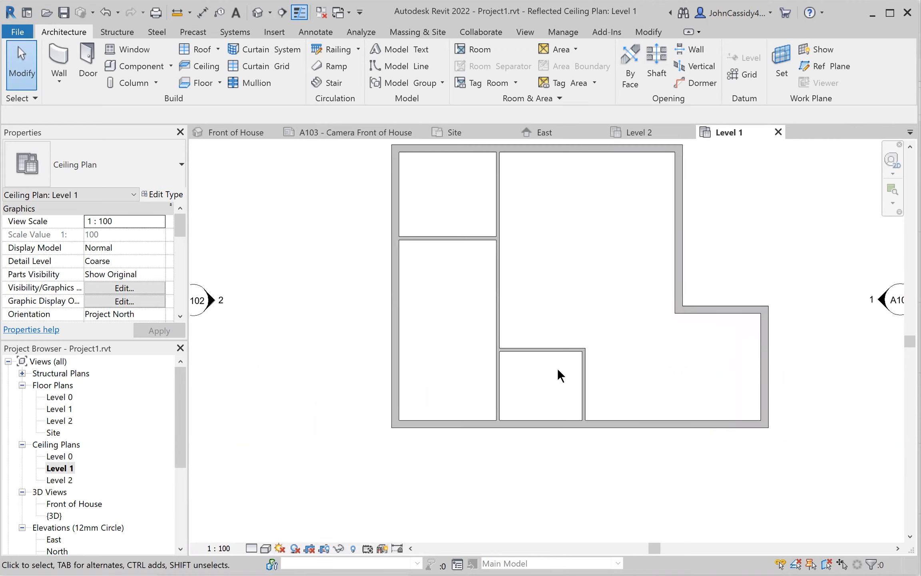
{"action": "scroll", "coordinate": [567, 379], "scroll_direction": "up", "scroll_amount": 2}
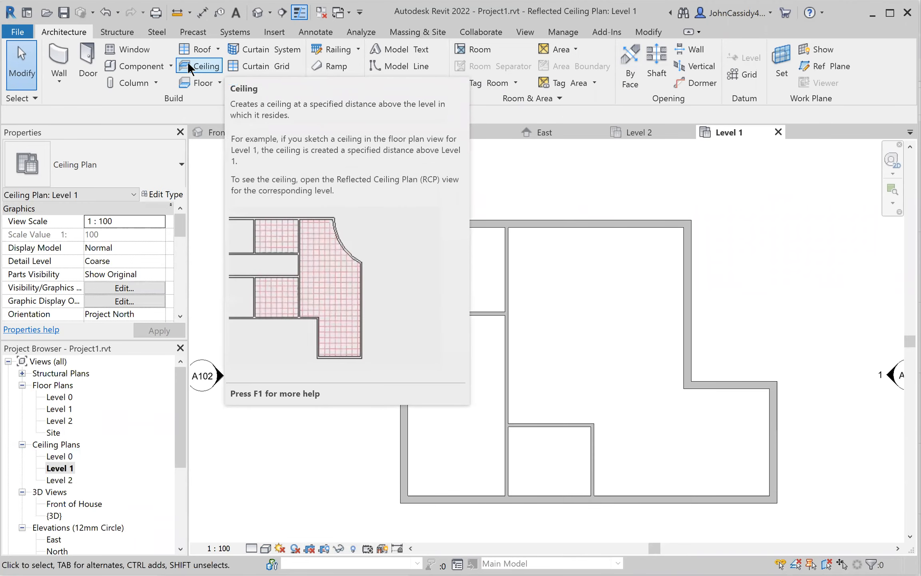
Sketch a closed L-shaped boundary for a Plain compound ceiling along the inner faces of the exterior walls.
{"action": "left_click", "coordinate": [188, 66]}
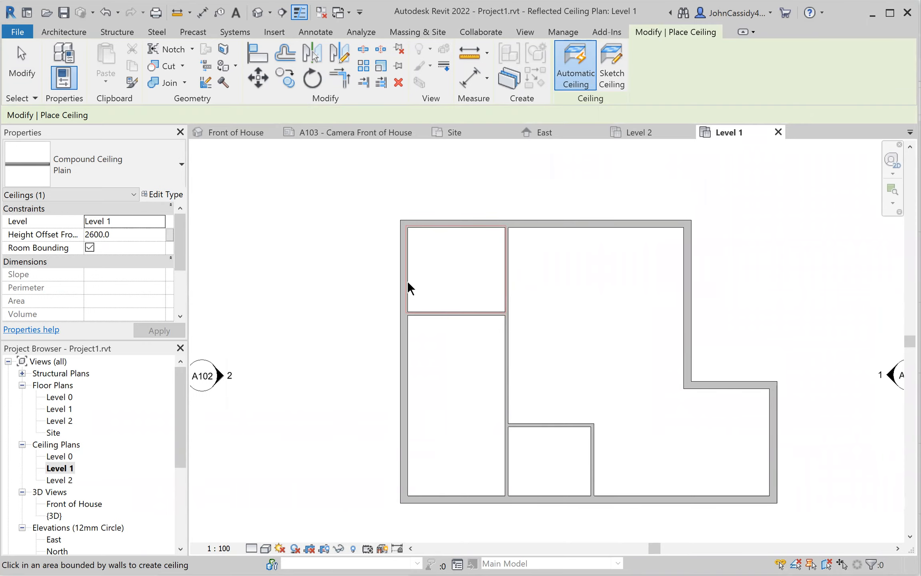
{"action": "left_click", "coordinate": [612, 68]}
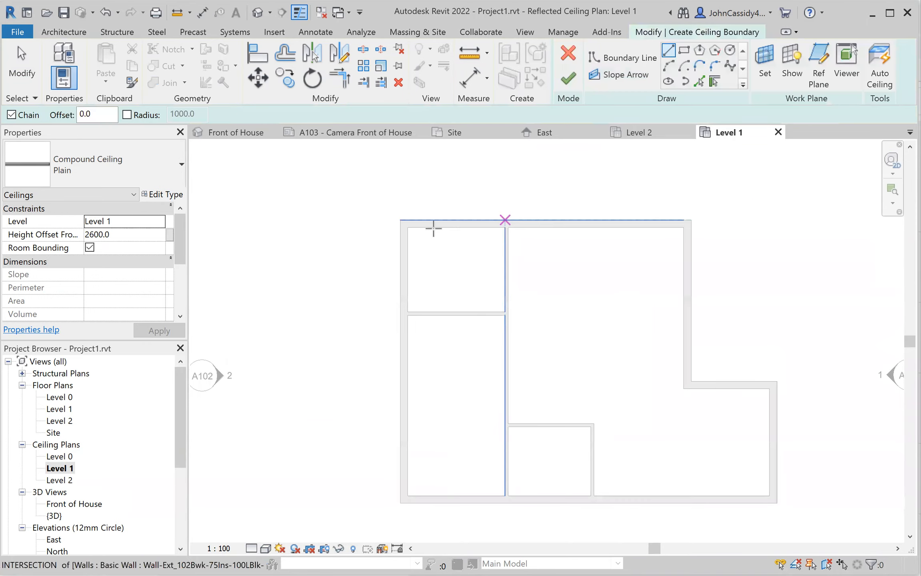
{"action": "left_click", "coordinate": [406, 226]}
{"action": "left_click", "coordinate": [684, 227]}
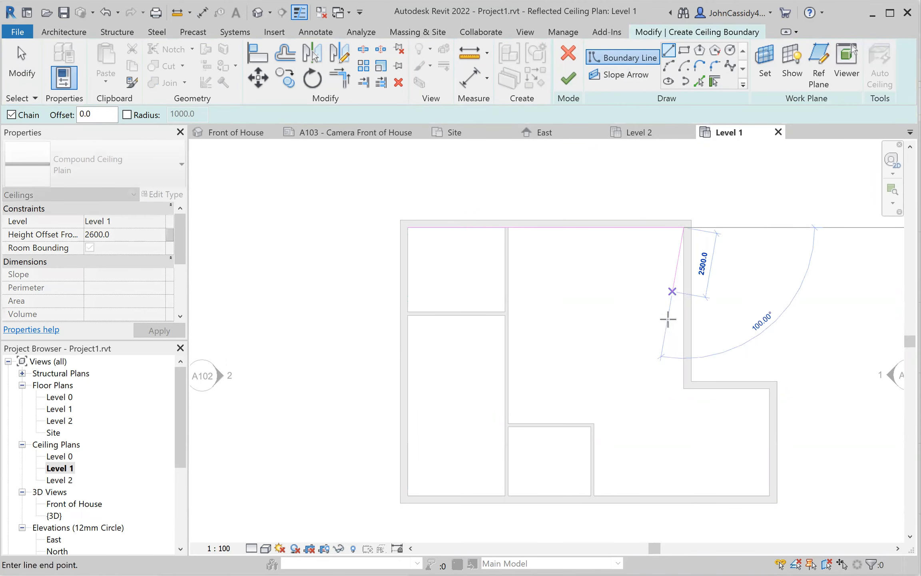
{"action": "left_click", "coordinate": [684, 388]}
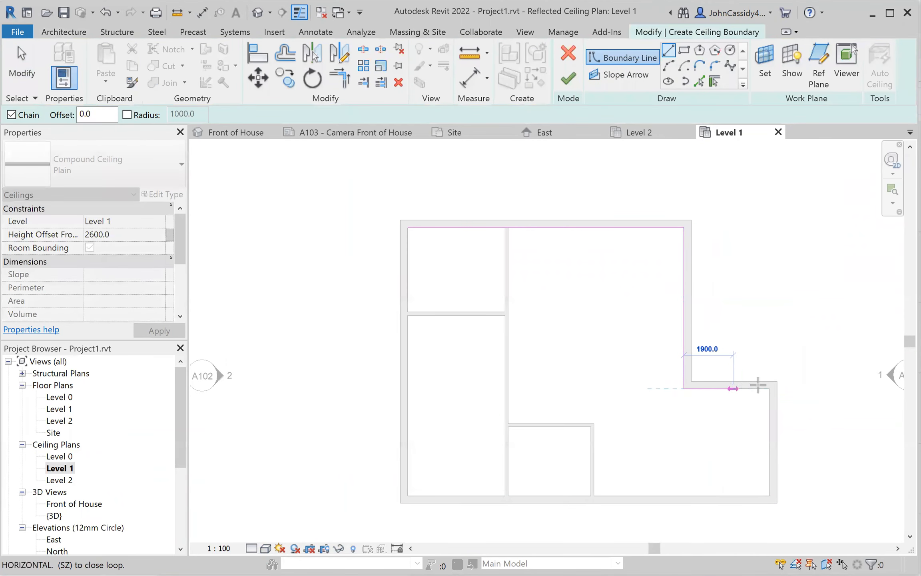
{"action": "left_click", "coordinate": [770, 387]}
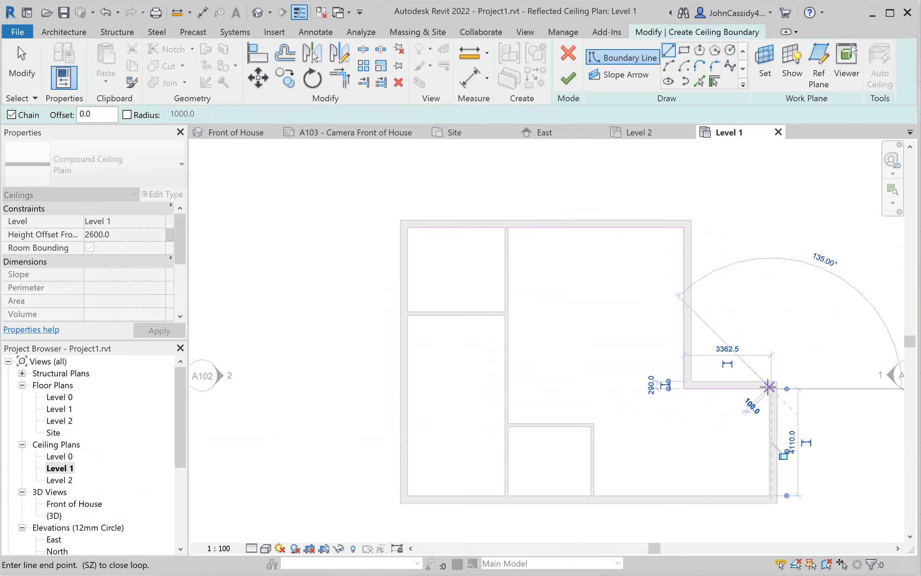
{"action": "left_click", "coordinate": [771, 495]}
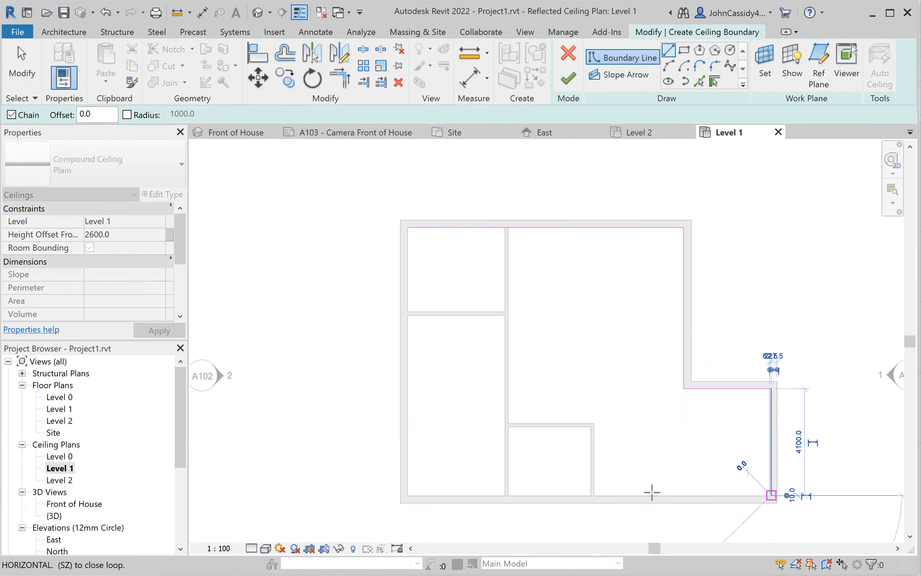
{"action": "left_click", "coordinate": [408, 494]}
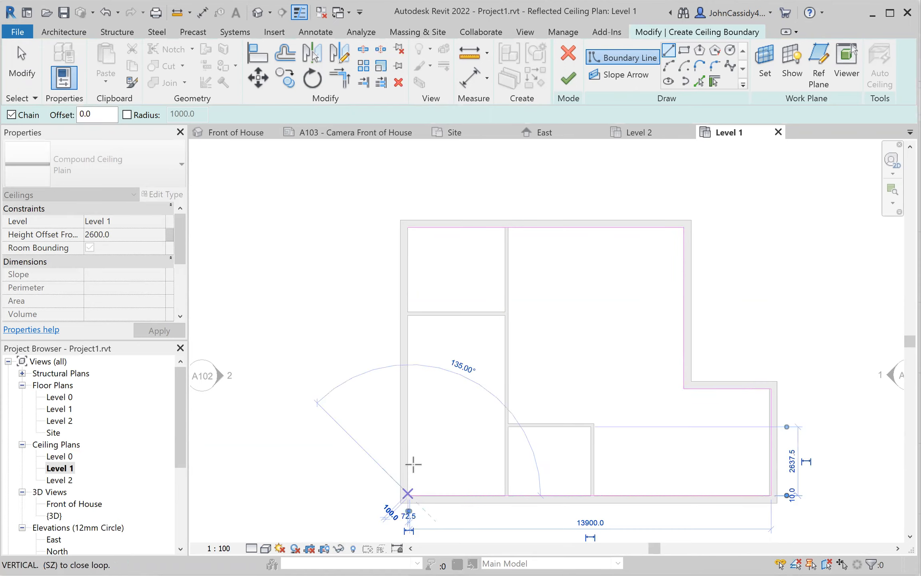
{"action": "left_click", "coordinate": [409, 228]}
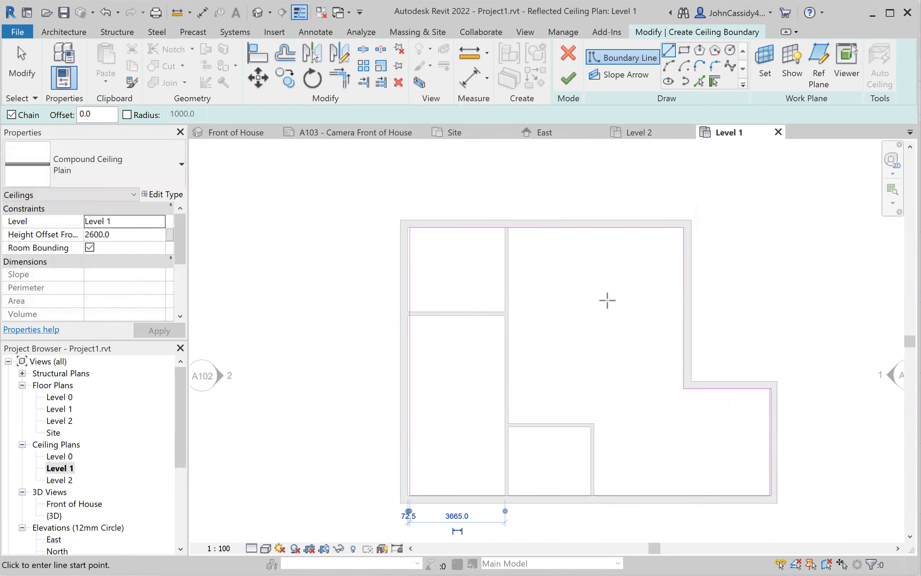
Nudge the west and east boundary lines onto the inner wall faces and finish the ceiling sketch.
{"action": "left_click", "coordinate": [20, 67]}
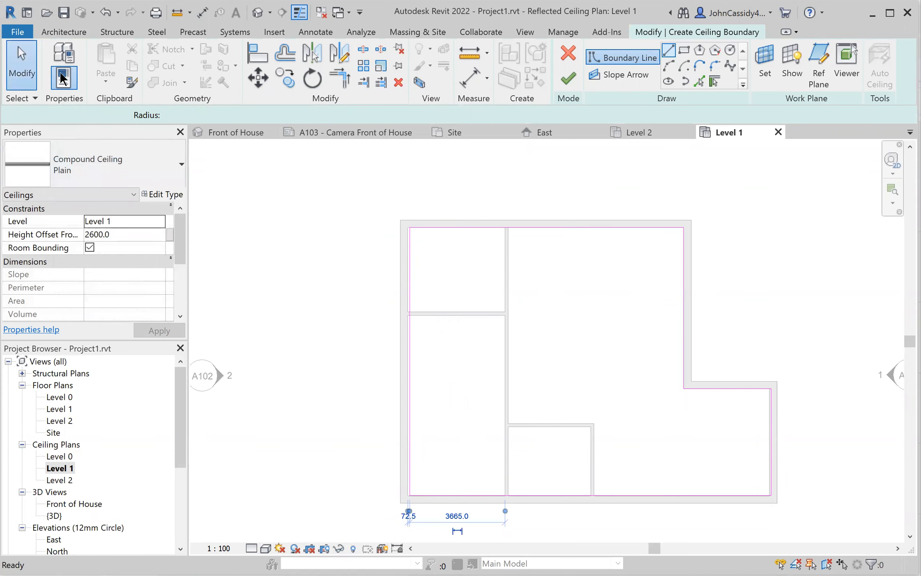
{"action": "left_click", "coordinate": [412, 275]}
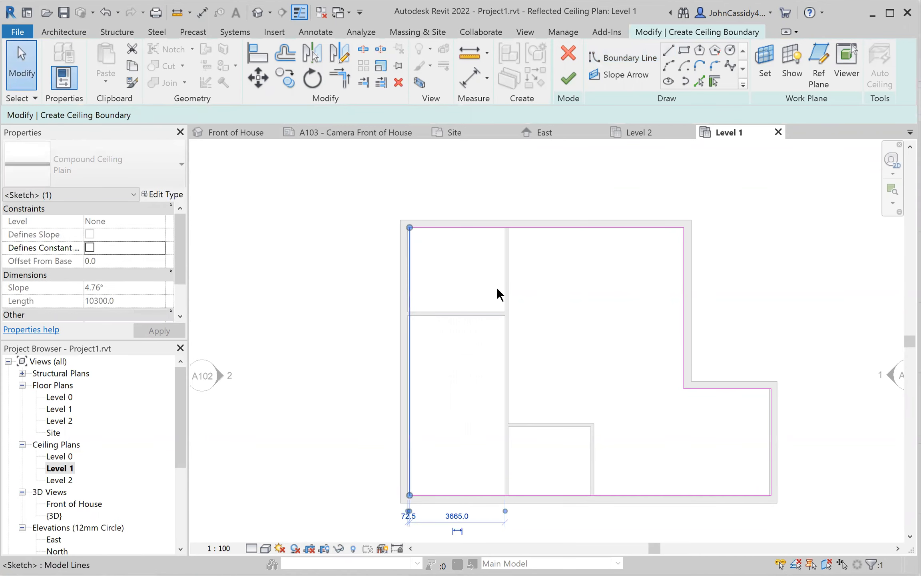
{"action": "key", "text": "Left"}
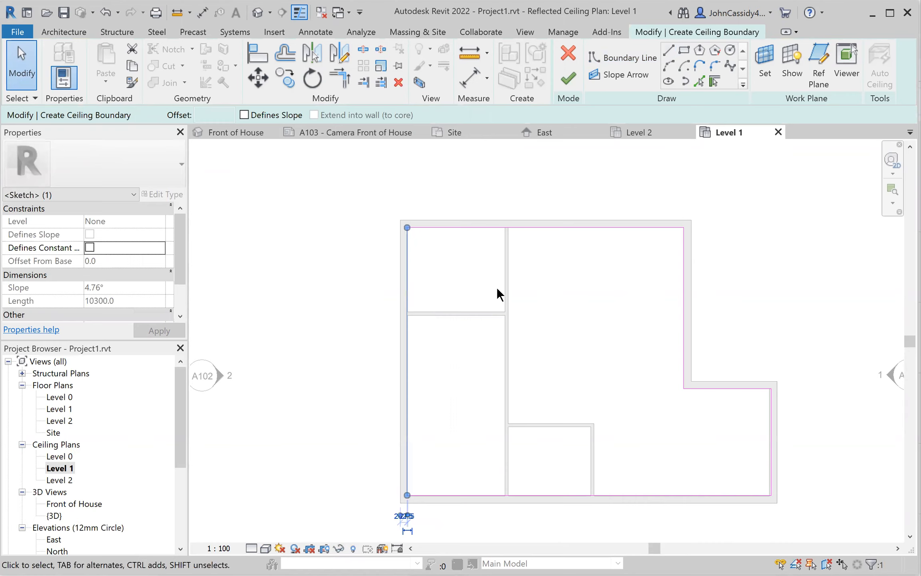
{"action": "left_click", "coordinate": [768, 416]}
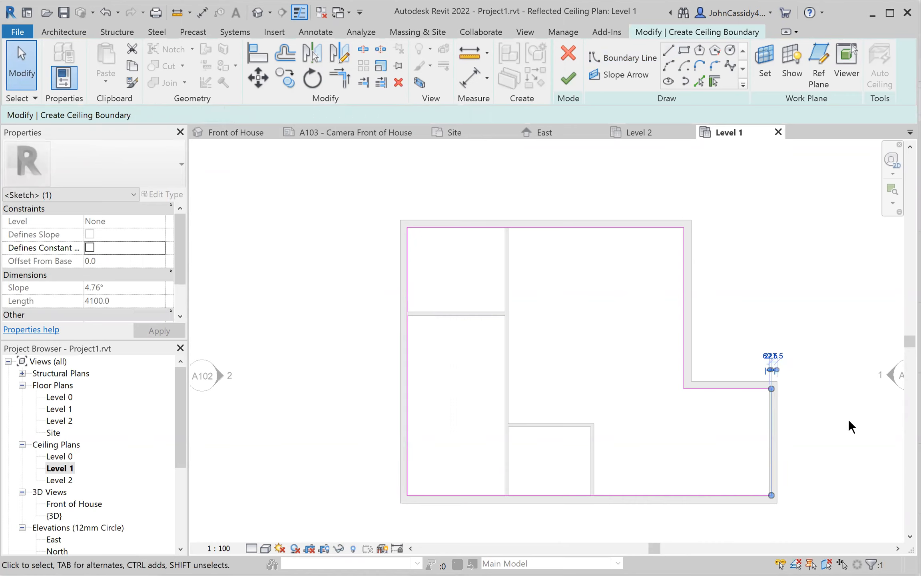
{"action": "key", "text": "Left"}
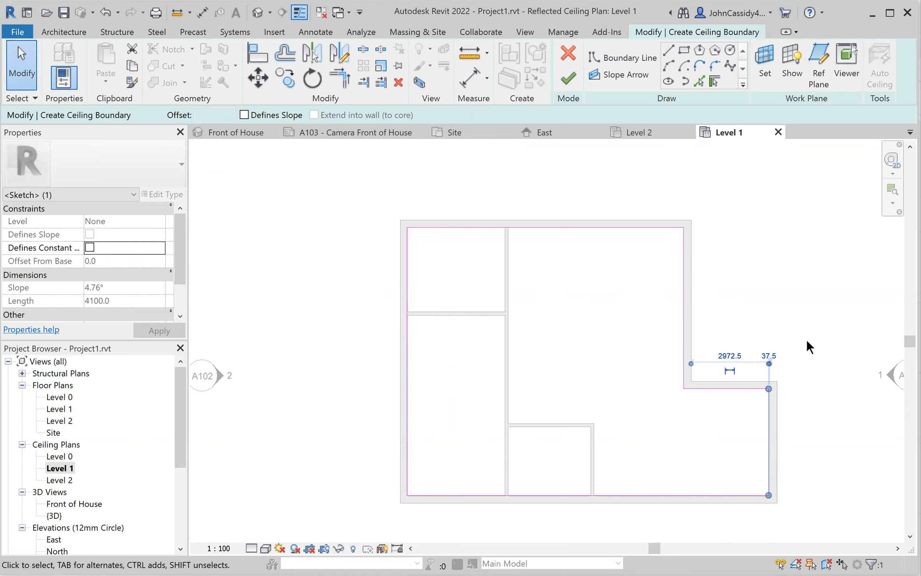
{"action": "left_click", "coordinate": [793, 285]}
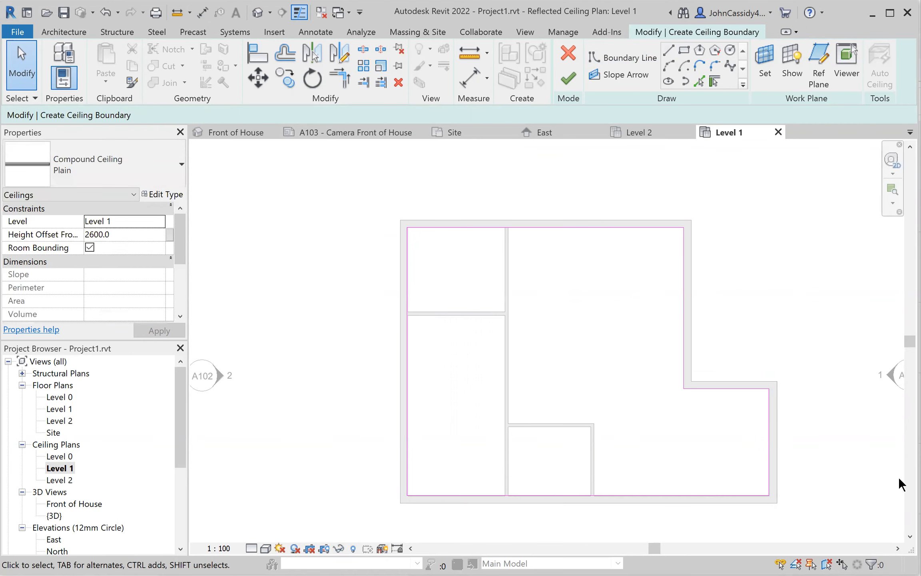
{"action": "left_click", "coordinate": [566, 78]}
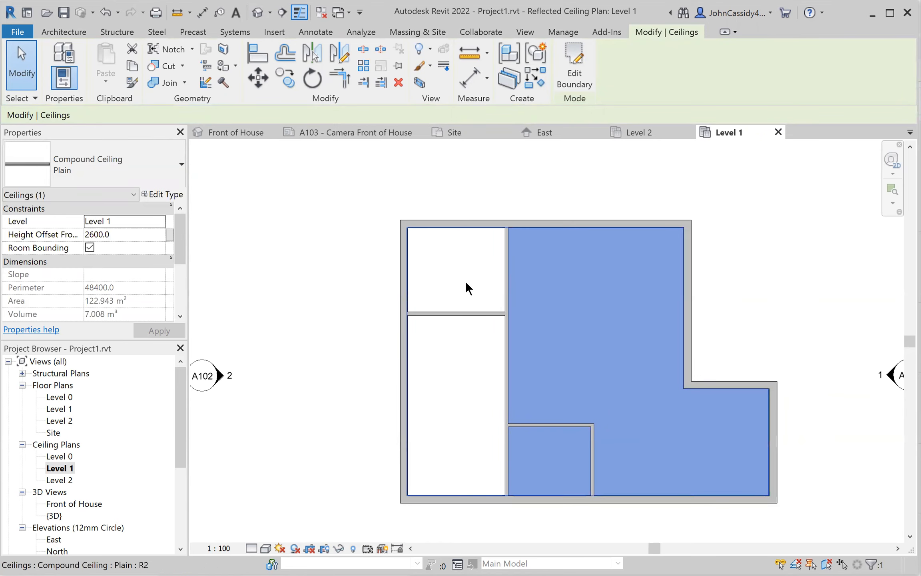
In the {3D} view, delete the two single-room ceilings that overlap the whole-house ceiling, and check the remaining ceiling.
{"action": "double_click", "coordinate": [53, 513]}
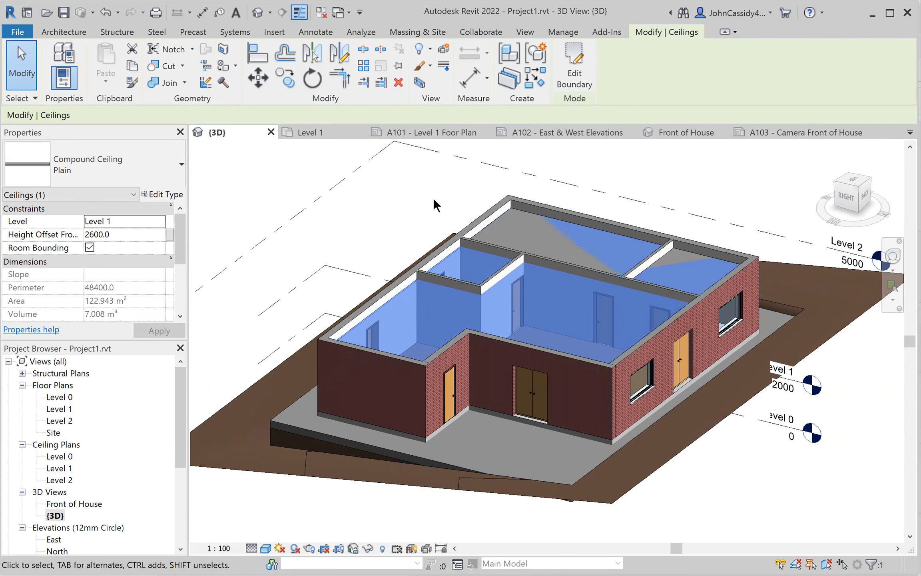
{"action": "left_click", "coordinate": [403, 199]}
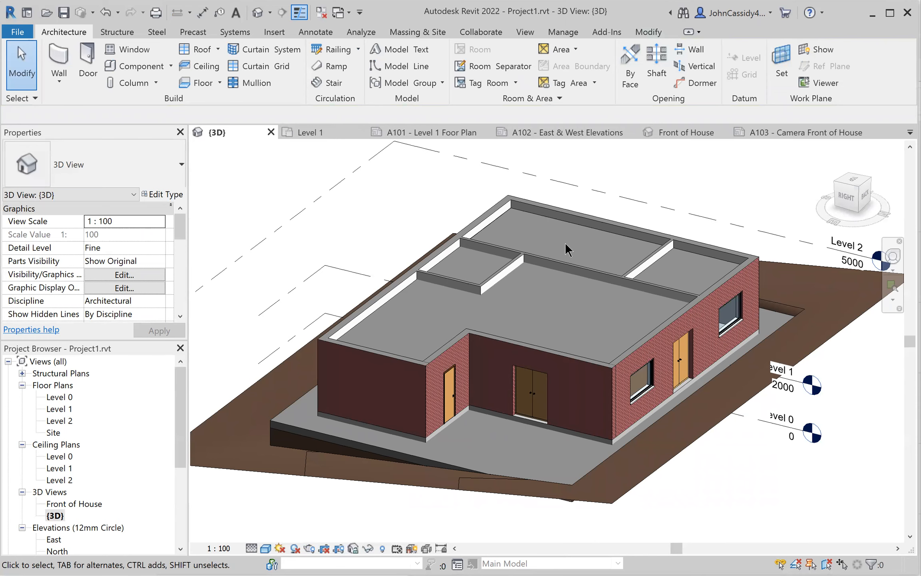
{"action": "left_click", "coordinate": [582, 223]}
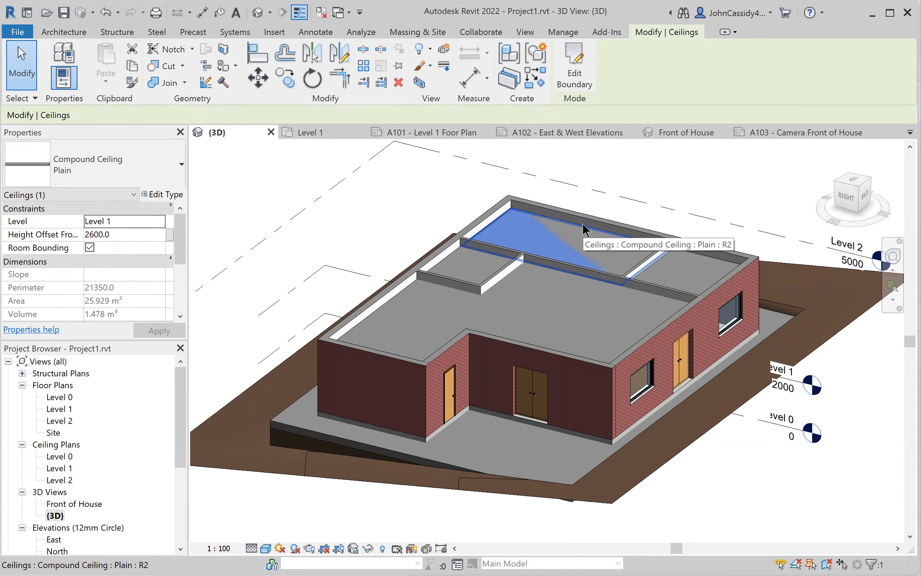
{"action": "key", "text": "Delete"}
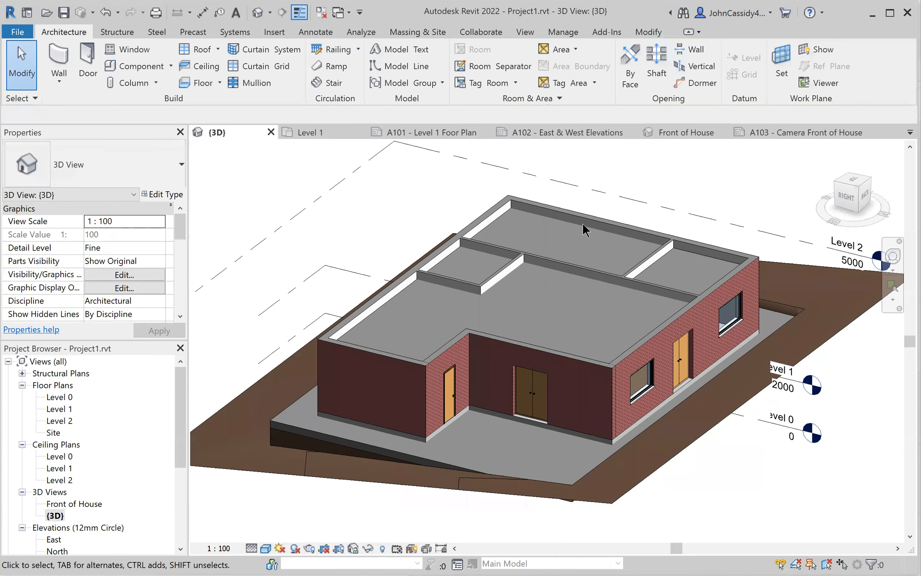
{"action": "left_click", "coordinate": [696, 251]}
{"action": "key", "text": "Delete"}
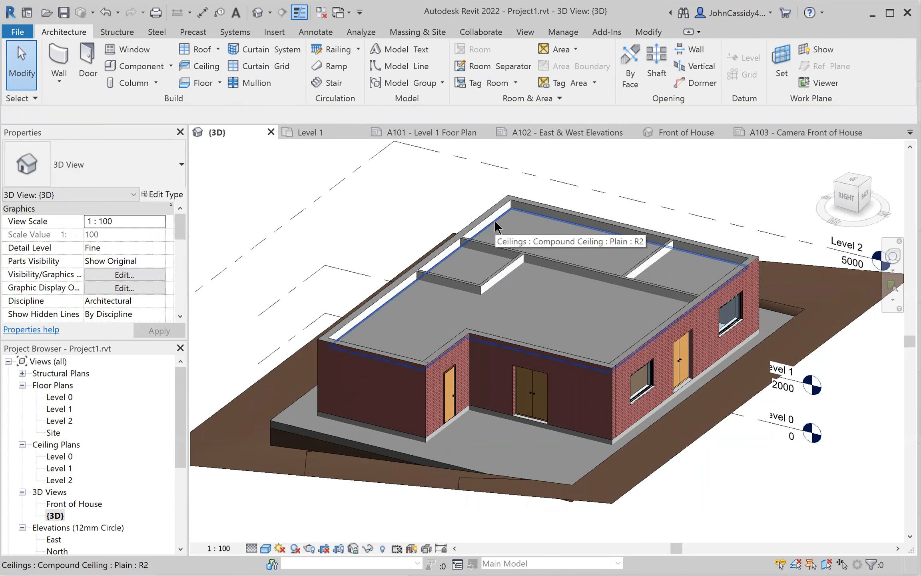
{"action": "left_click", "coordinate": [495, 222]}
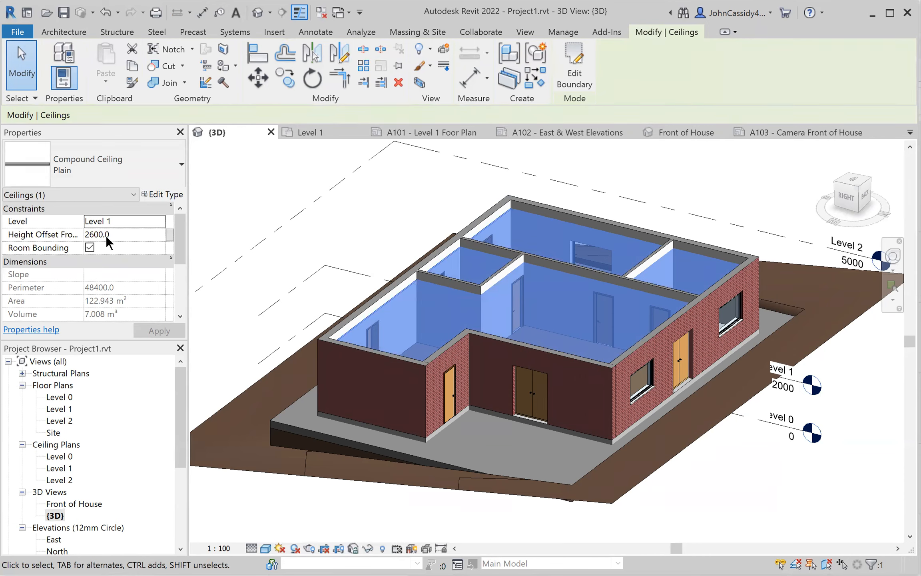
{"action": "left_click", "coordinate": [343, 224]}
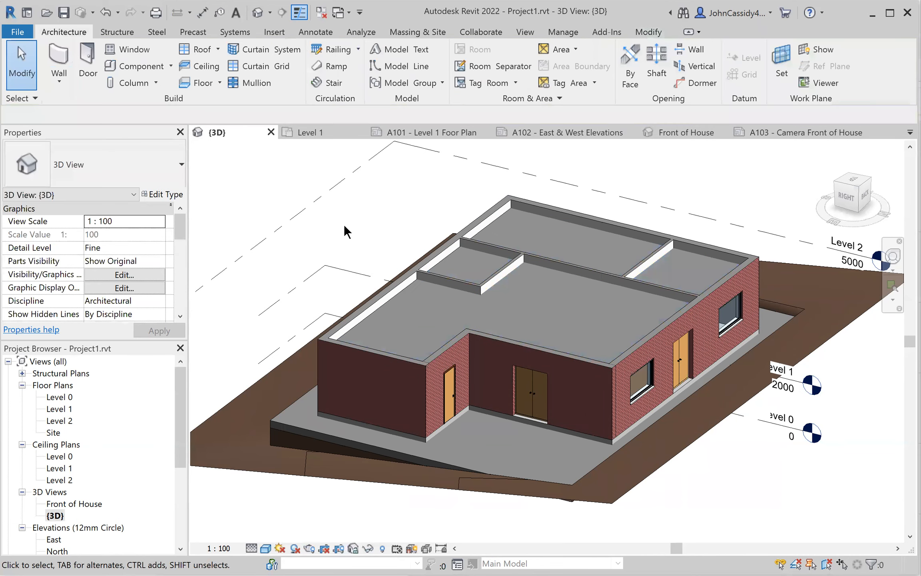
Start the Component tool and look through the family types already loaded in the project.
{"action": "left_click", "coordinate": [108, 29]}
{"action": "left_click", "coordinate": [67, 32]}
{"action": "left_click", "coordinate": [136, 66]}
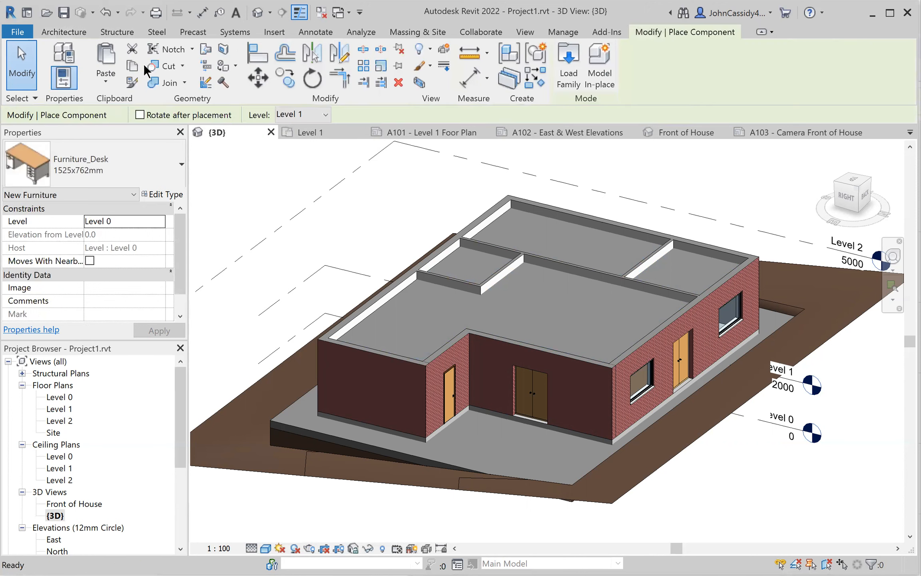
{"action": "left_click", "coordinate": [182, 163]}
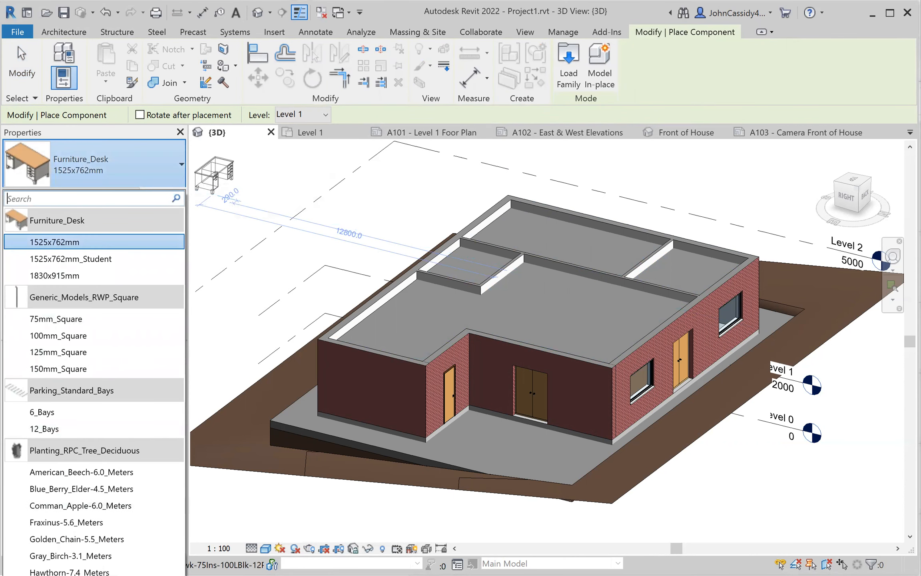
{"action": "left_click", "coordinate": [106, 162]}
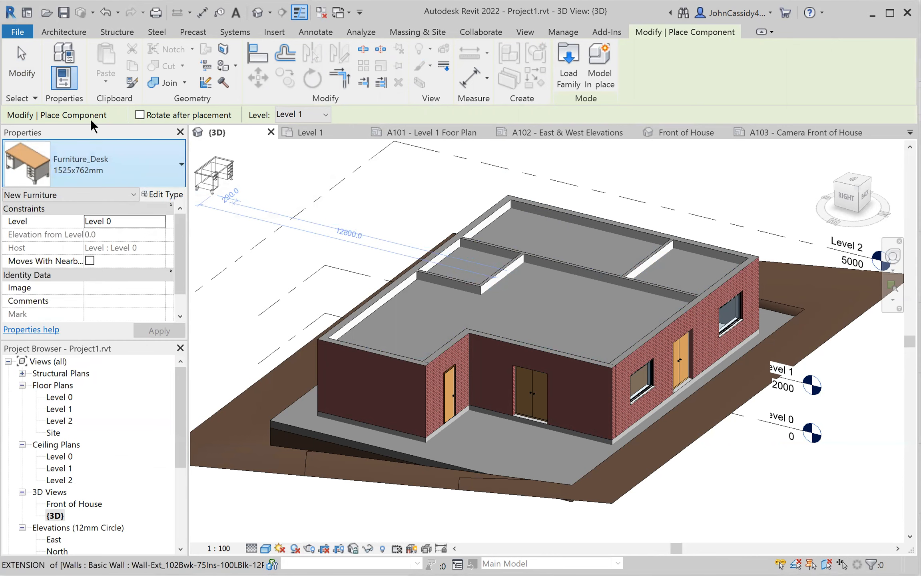
Start loading a component family and browse the UK library to the Lighting > Architectural > Internal folder.
{"action": "left_click", "coordinate": [64, 32]}
{"action": "left_click", "coordinate": [149, 65]}
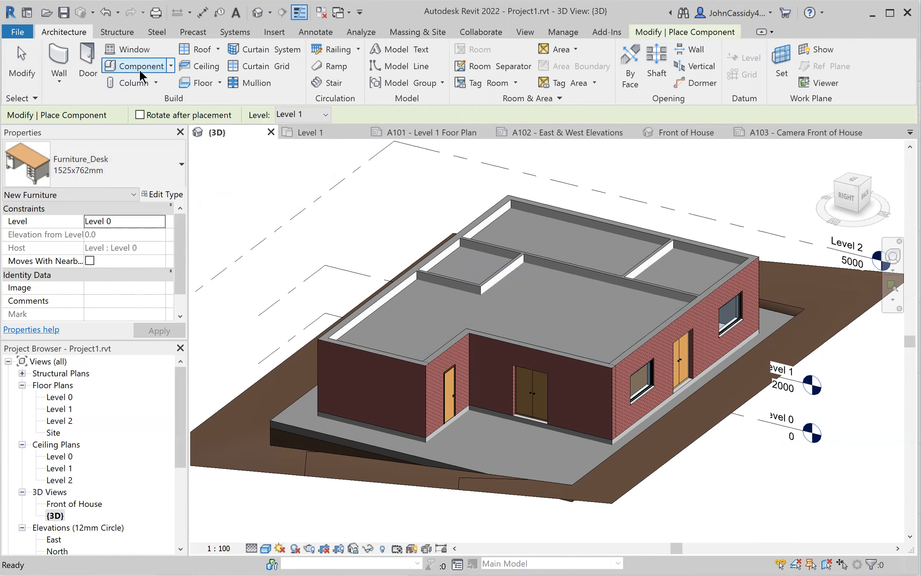
{"action": "left_click", "coordinate": [658, 31]}
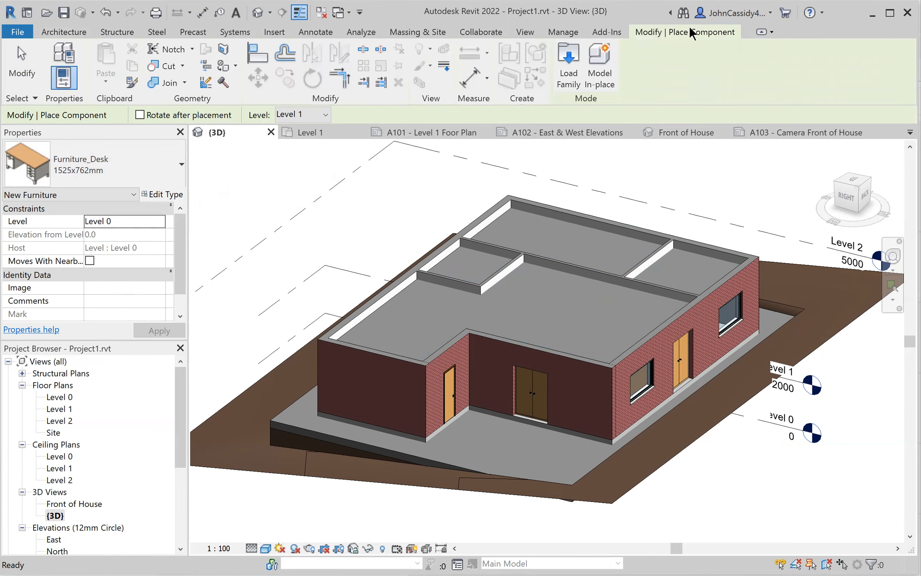
{"action": "left_click", "coordinate": [568, 66]}
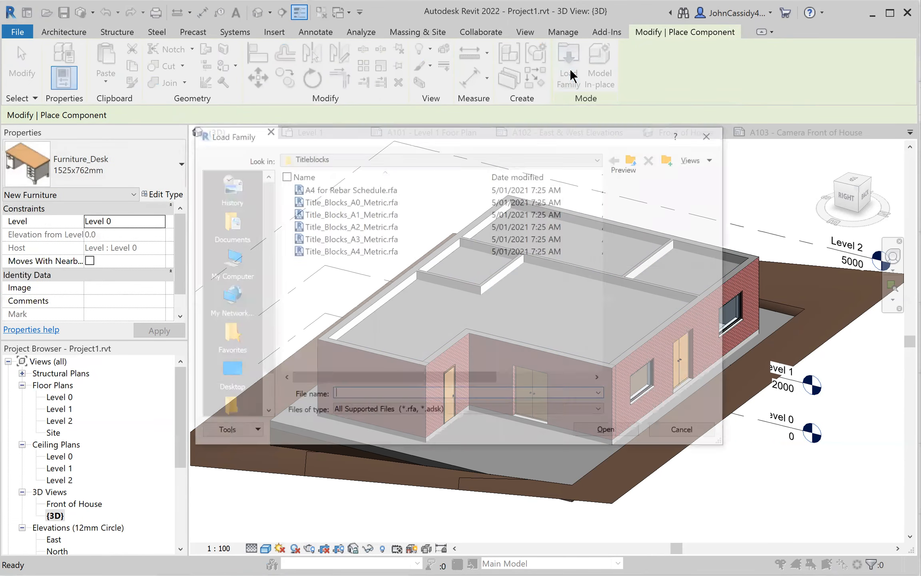
{"action": "left_click", "coordinate": [634, 158]}
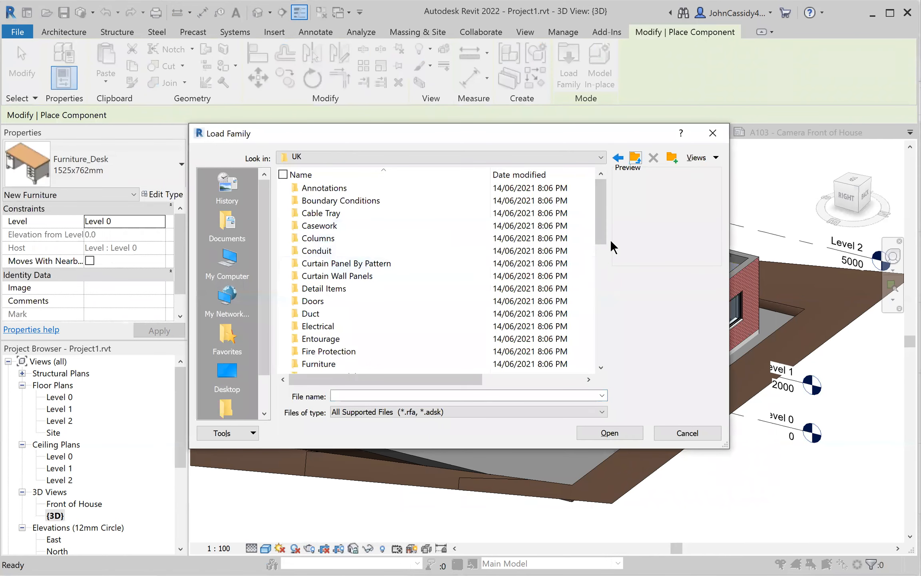
{"action": "mouse_move", "coordinate": [600, 226]}
{"action": "left_mouse_down"}
{"action": "mouse_move", "coordinate": [596, 314]}
{"action": "mouse_move", "coordinate": [600, 281]}
{"action": "left_mouse_up"}
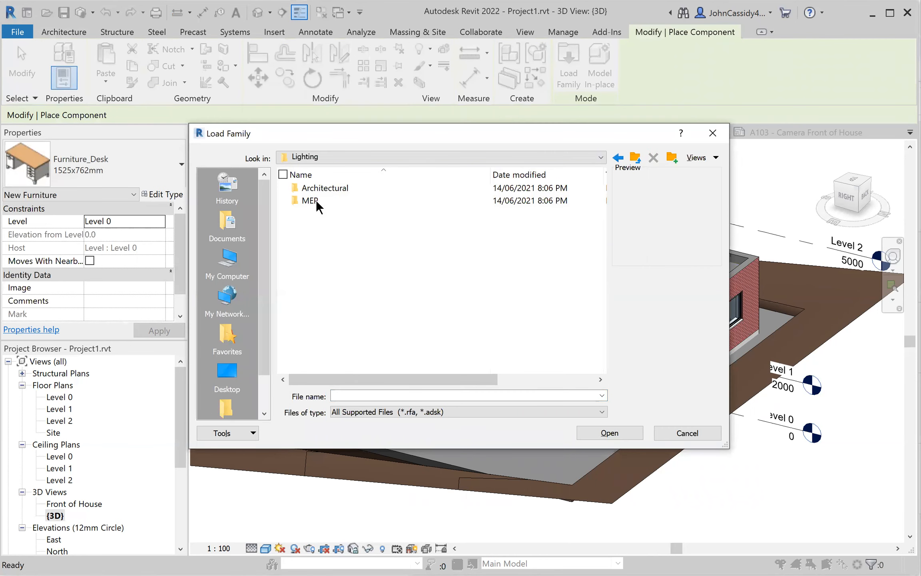
{"action": "left_click", "coordinate": [337, 188]}
{"action": "double_click", "coordinate": [336, 187]}
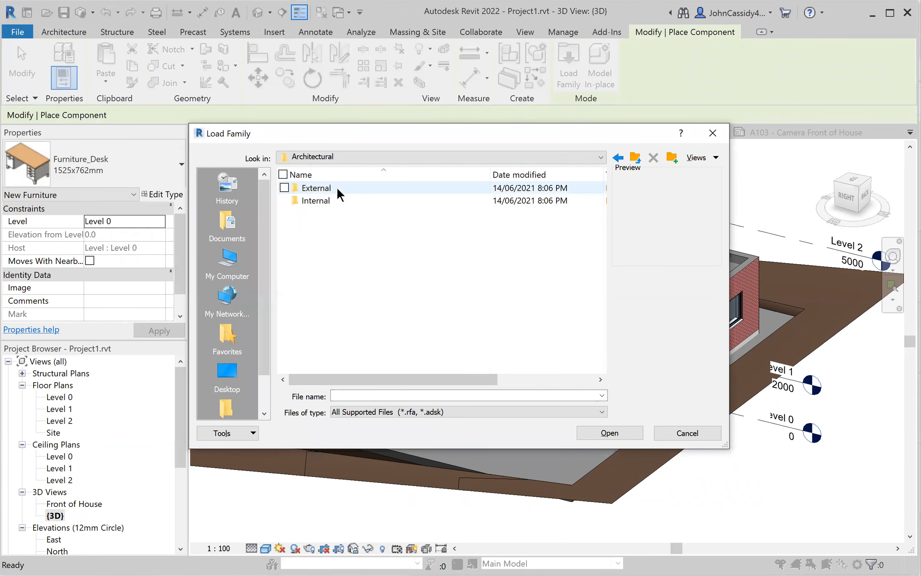
{"action": "double_click", "coordinate": [316, 200]}
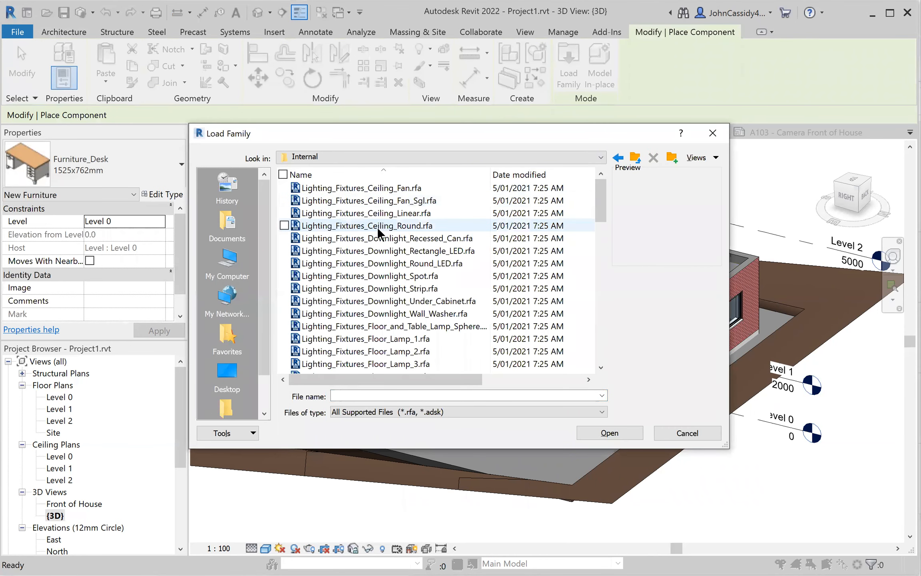
Load the Lighting_Fixtures_Downlight_Recessed_Can.rfa family into the project.
{"action": "scroll", "coordinate": [599, 246], "scroll_direction": "down", "scroll_amount": 3}
{"action": "left_click_drag", "start_coordinate": [599, 244], "coordinate": [593, 207]}
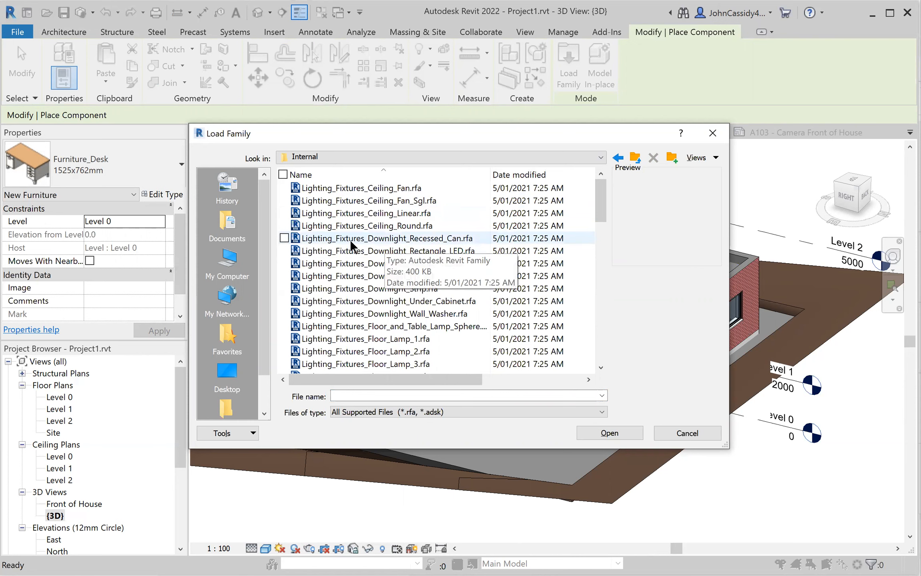
{"action": "left_click", "coordinate": [416, 239]}
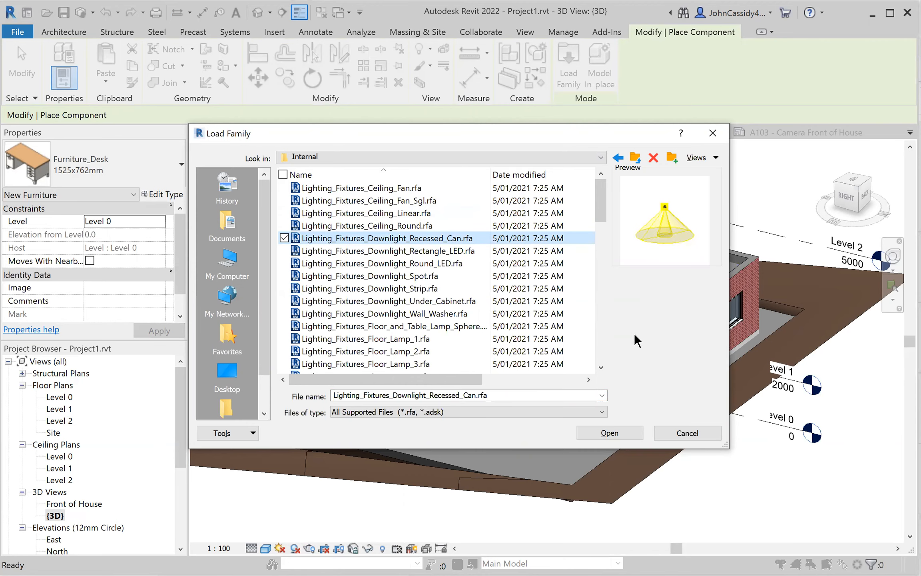
{"action": "left_click", "coordinate": [606, 432]}
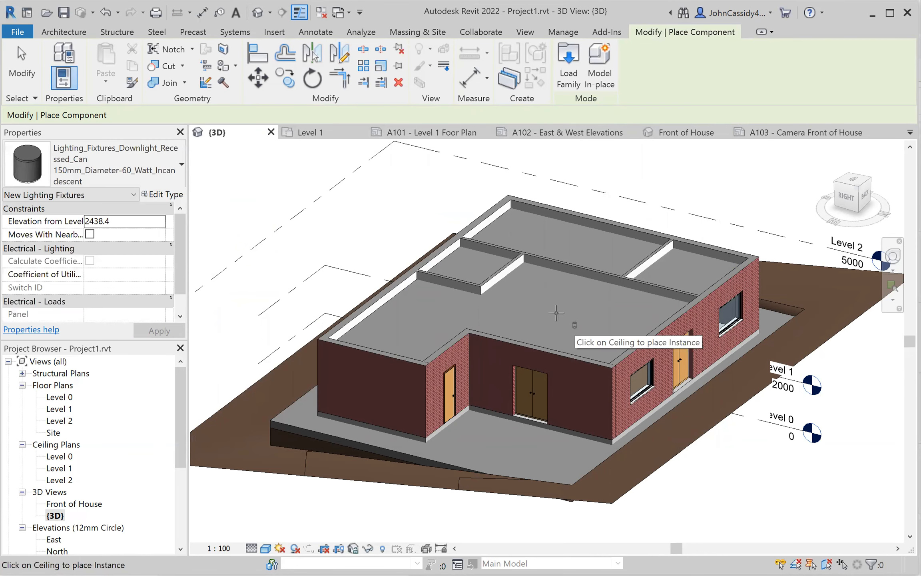
Try to place the recessed can downlight on the ceiling in the {3D} view.
{"action": "left_click", "coordinate": [375, 334]}
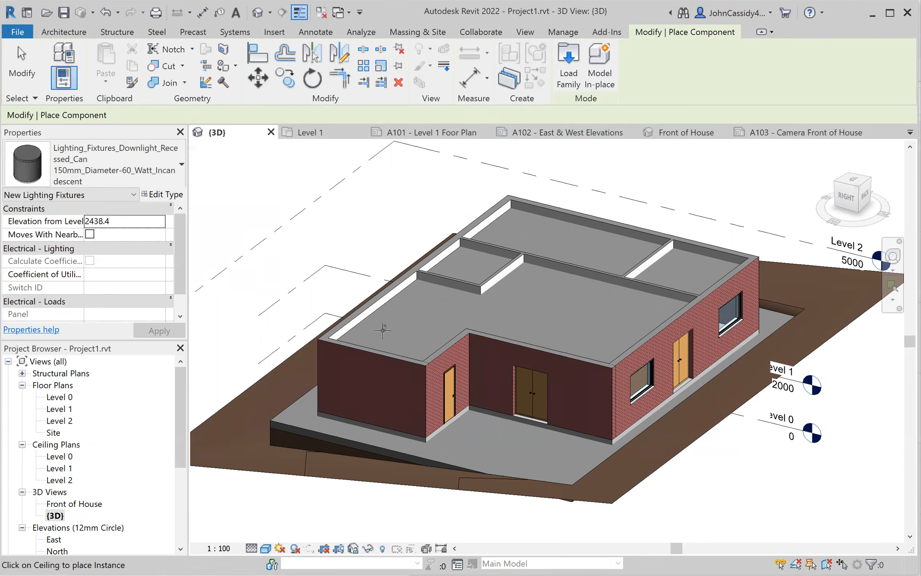
{"action": "left_click", "coordinate": [416, 306]}
{"action": "left_click", "coordinate": [390, 334]}
{"action": "middle_click_drag", "start_coordinate": [691, 326], "coordinate": [597, 487], "text": "shift"}
{"action": "left_click", "coordinate": [302, 271]}
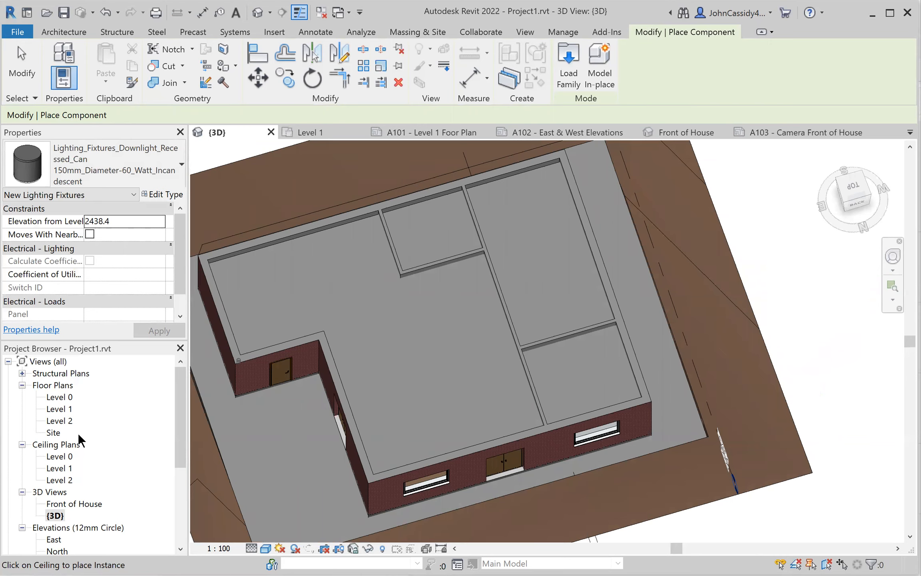
In the Level 1 reflected ceiling plan, place six recessed can downlights in two columns of three across the main room's northern part.
{"action": "double_click", "coordinate": [60, 466]}
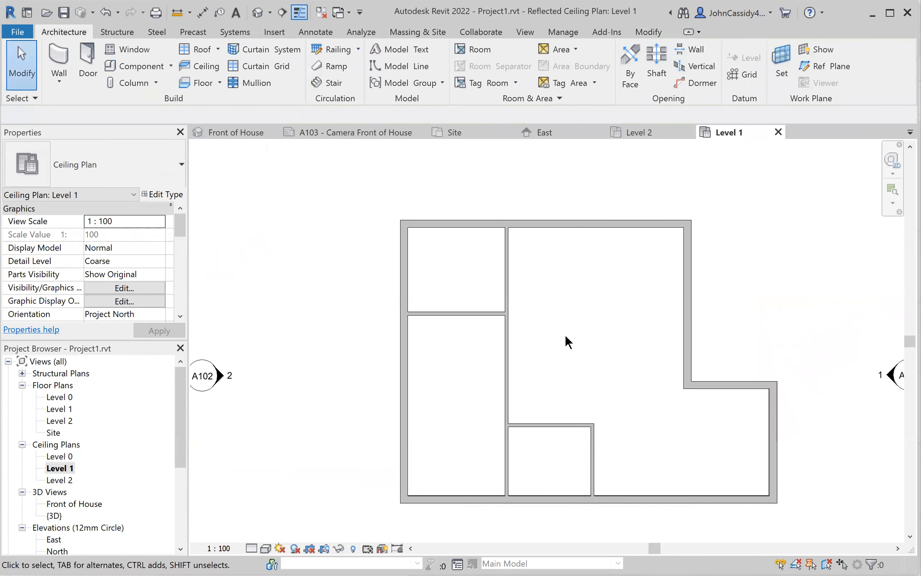
{"action": "left_click", "coordinate": [143, 64]}
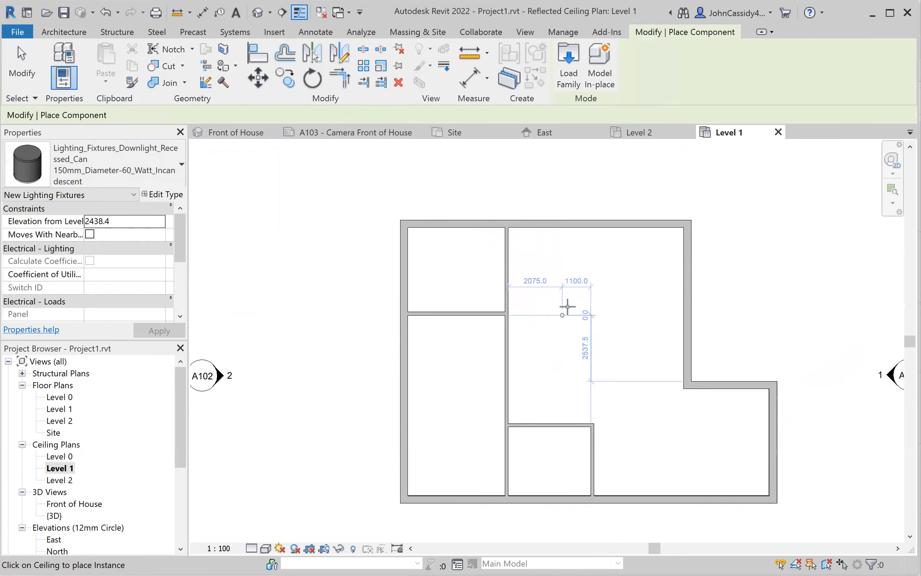
{"action": "left_click", "coordinate": [544, 268]}
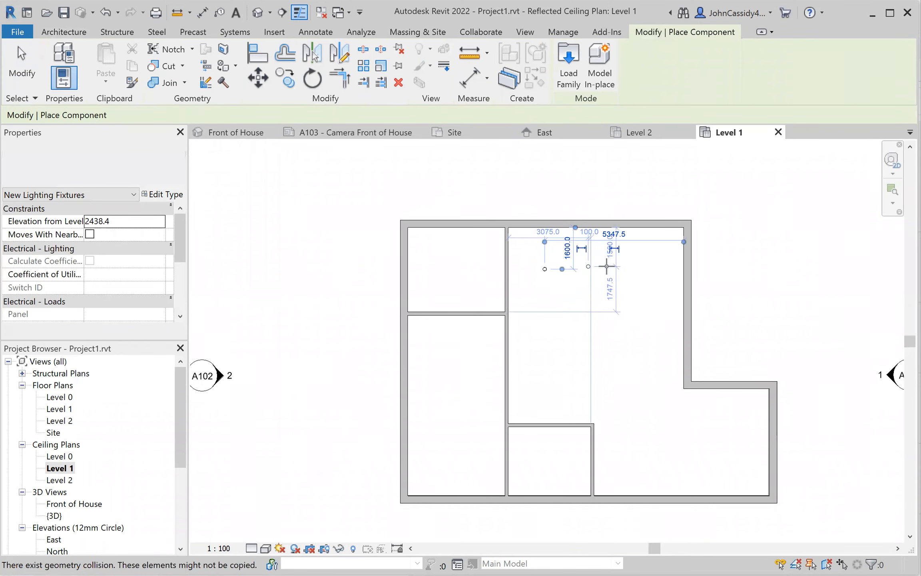
{"action": "left_click", "coordinate": [632, 269]}
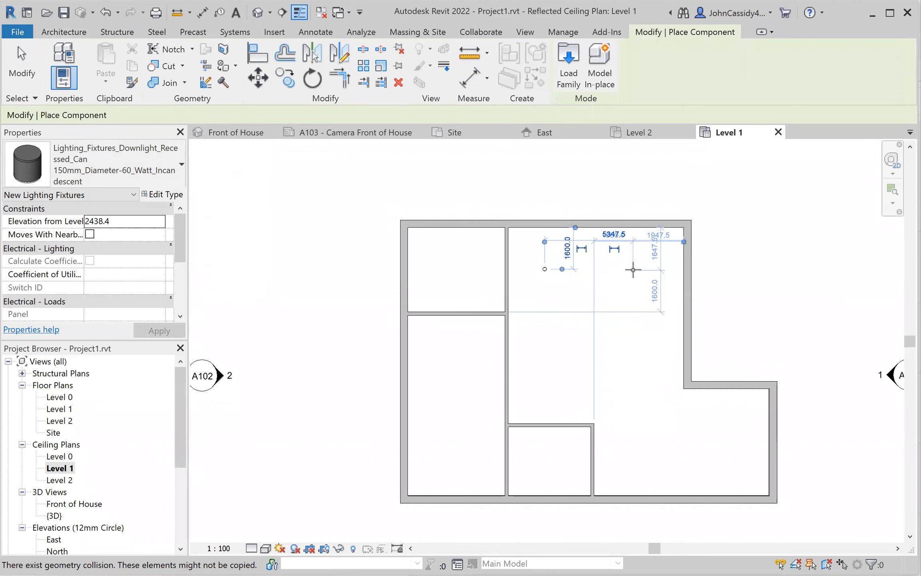
{"action": "left_click", "coordinate": [545, 330]}
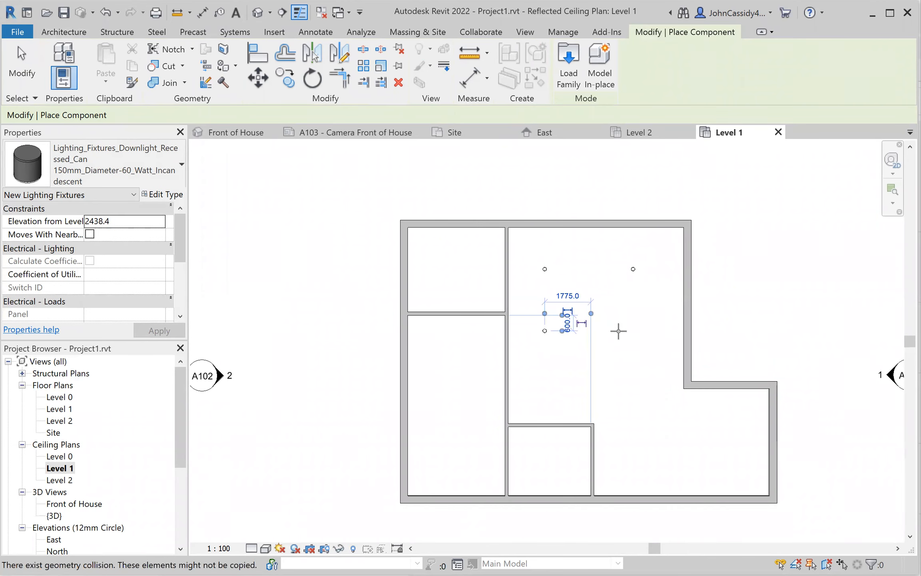
{"action": "left_click", "coordinate": [632, 331]}
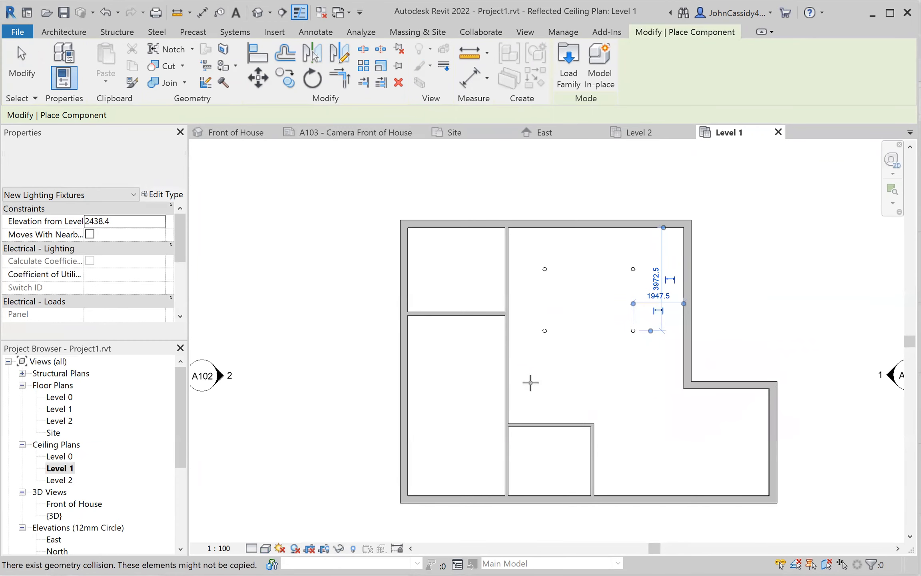
{"action": "left_click", "coordinate": [544, 384]}
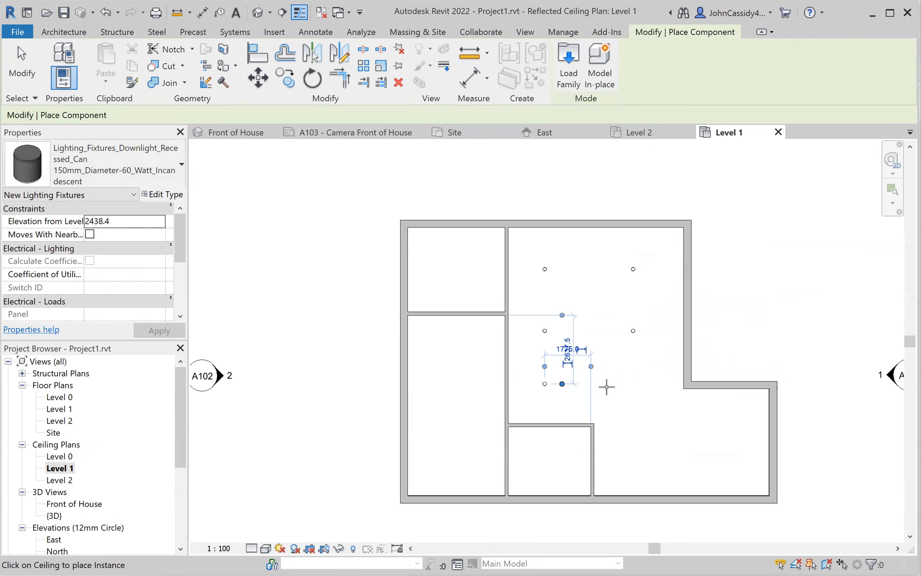
{"action": "left_click", "coordinate": [633, 386]}
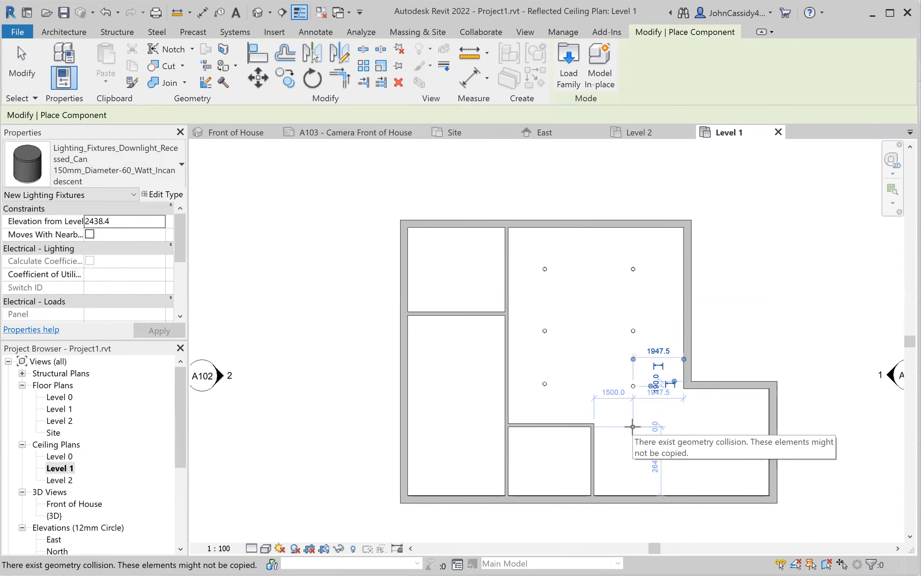
Place six more recessed can downlights in two rows of three across the main room's southeast part.
{"action": "left_click", "coordinate": [633, 426]}
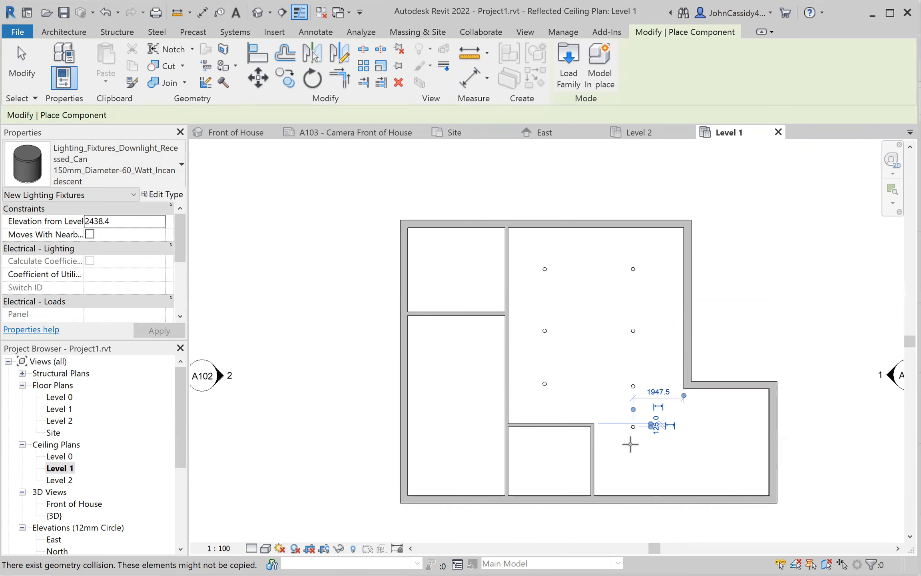
{"action": "left_click", "coordinate": [632, 466]}
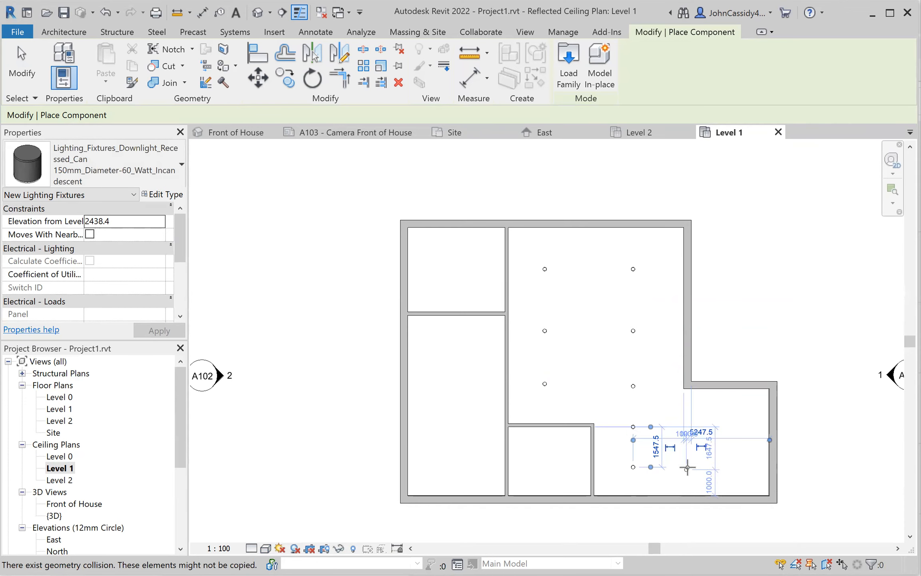
{"action": "left_click", "coordinate": [687, 466]}
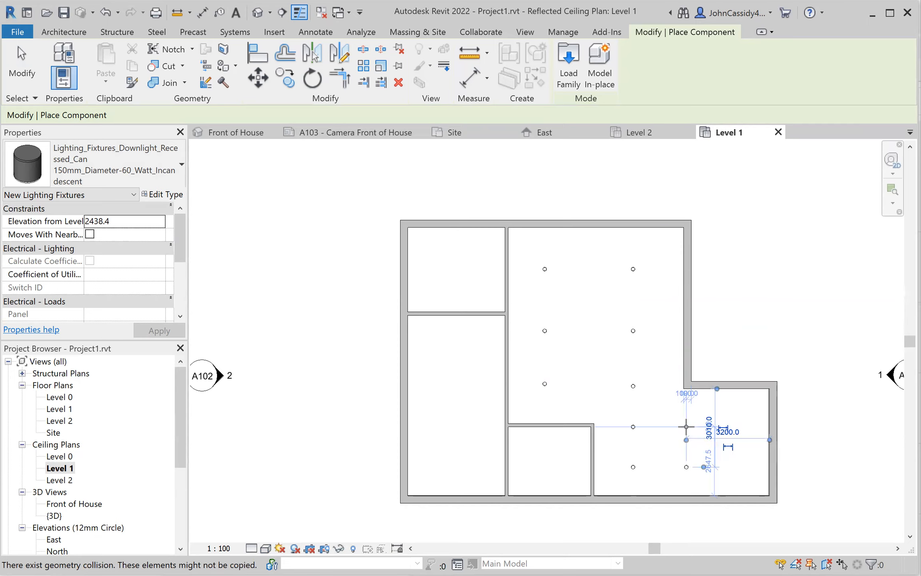
{"action": "left_click", "coordinate": [686, 426]}
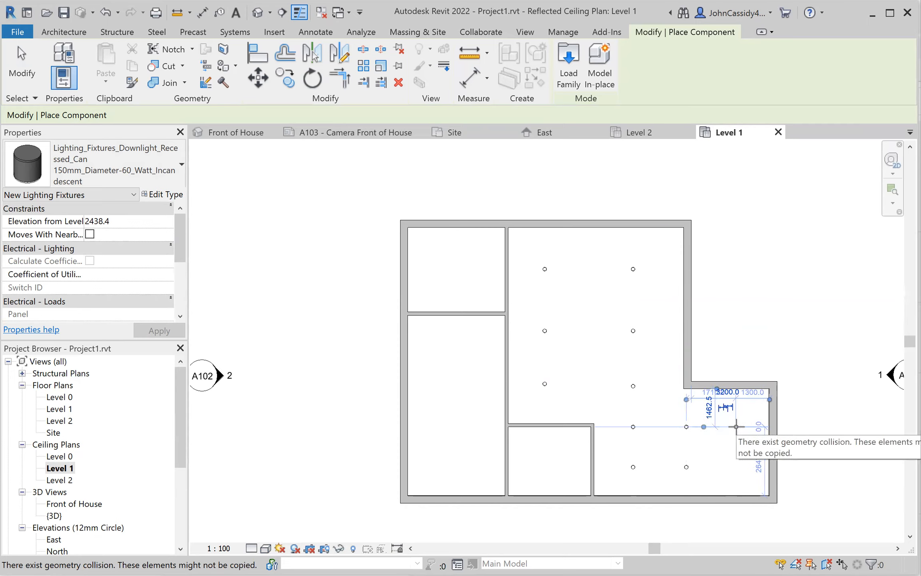
{"action": "left_click", "coordinate": [735, 427]}
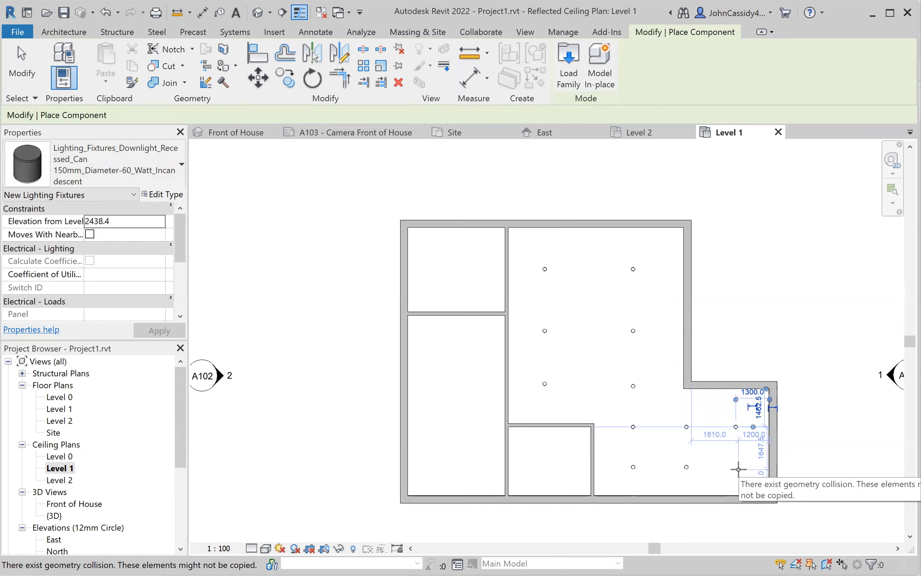
{"action": "left_click", "coordinate": [736, 469]}
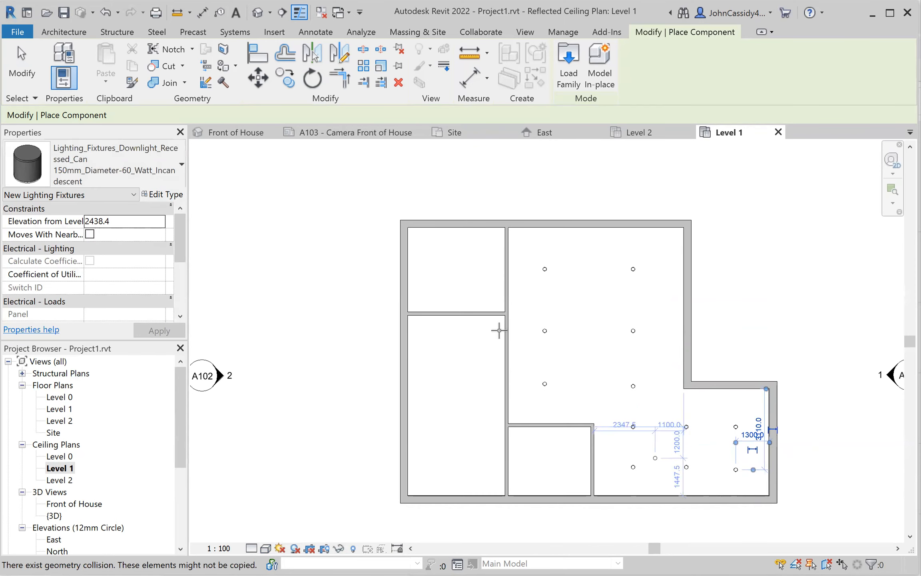
Finish placing downlights and nudge the southeasternmost one up into line with its row.
{"action": "left_click", "coordinate": [22, 56]}
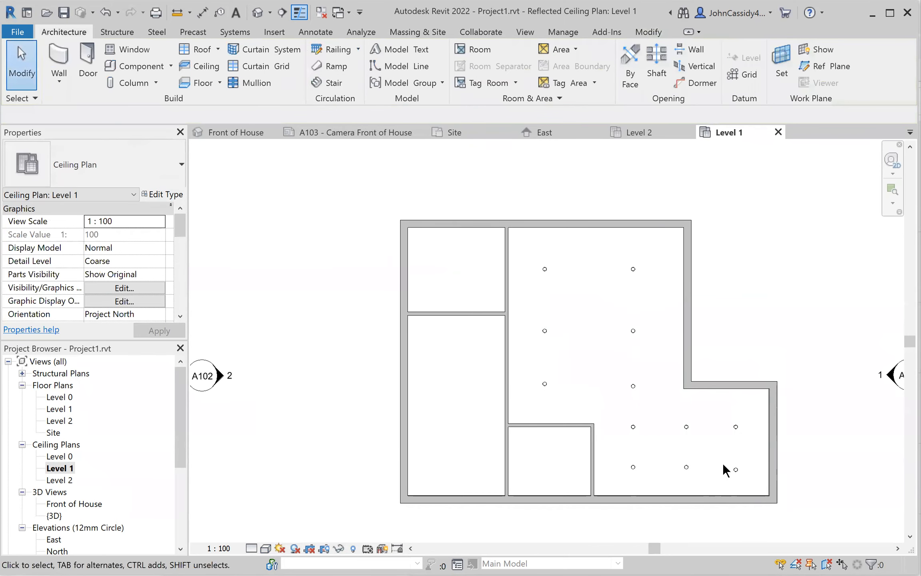
{"action": "left_click", "coordinate": [735, 467]}
{"action": "key", "text": "Up"}
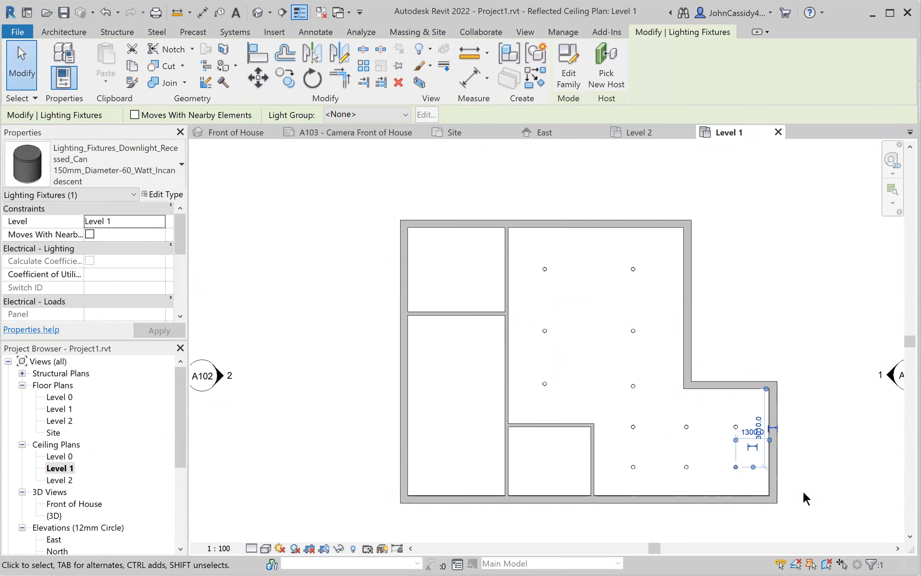
{"action": "left_click", "coordinate": [751, 299]}
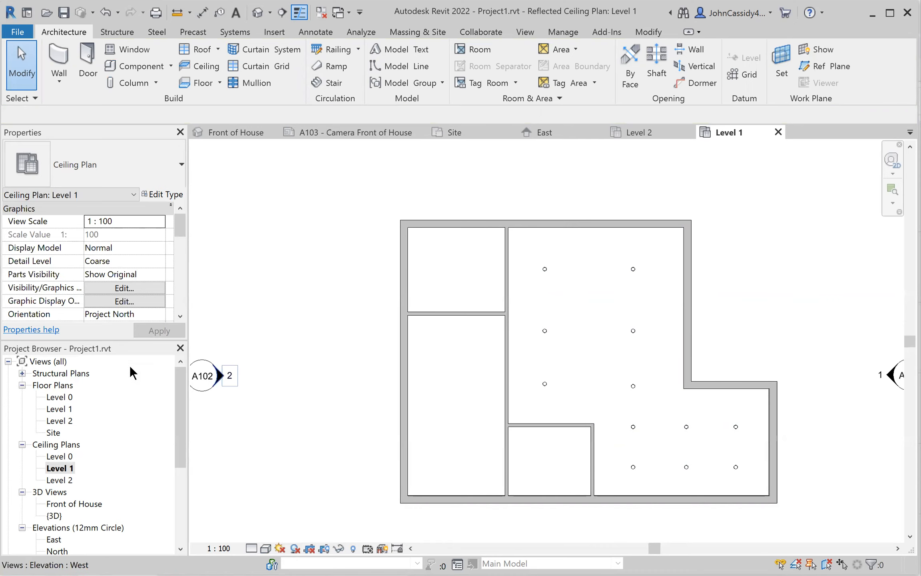
In the Level 1 floor plan, place a perspective camera in the main room's southeast part, aimed northwest beyond the house.
{"action": "double_click", "coordinate": [57, 405]}
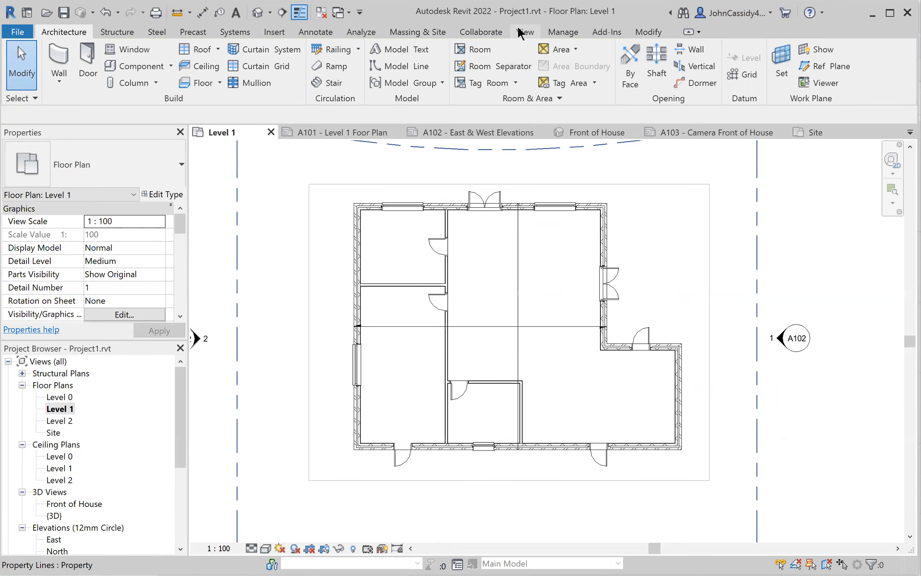
{"action": "left_click", "coordinate": [525, 31]}
{"action": "left_click", "coordinate": [403, 82]}
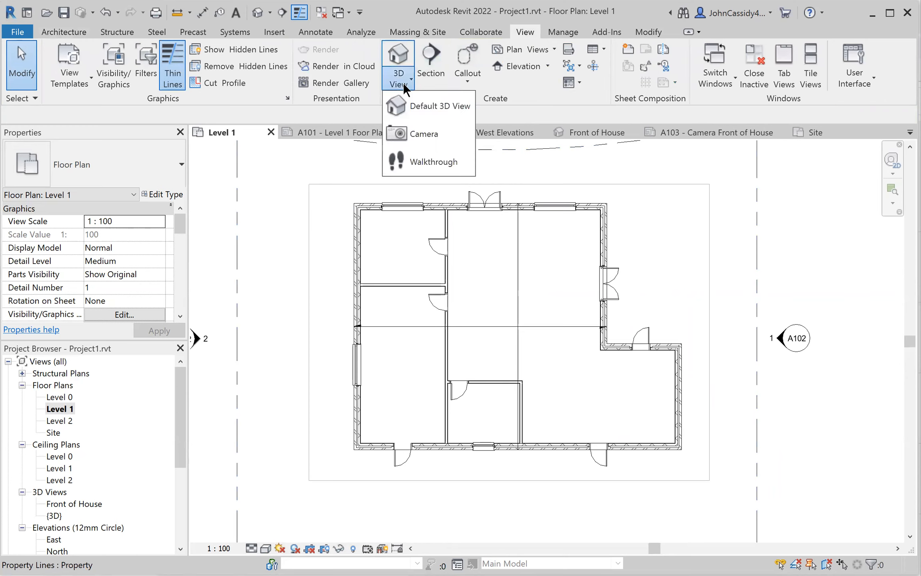
{"action": "left_click", "coordinate": [404, 133]}
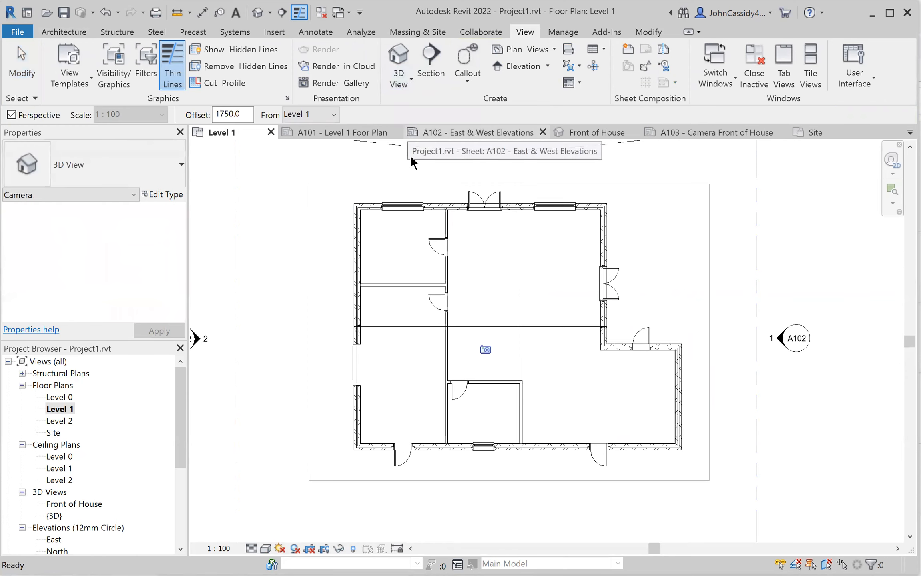
{"action": "left_click", "coordinate": [590, 412]}
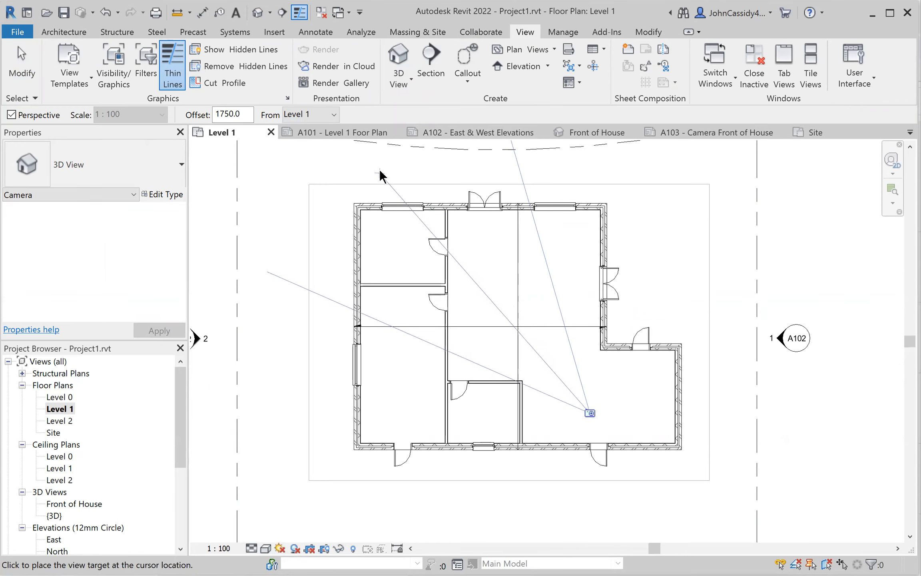
{"action": "left_click", "coordinate": [402, 158]}
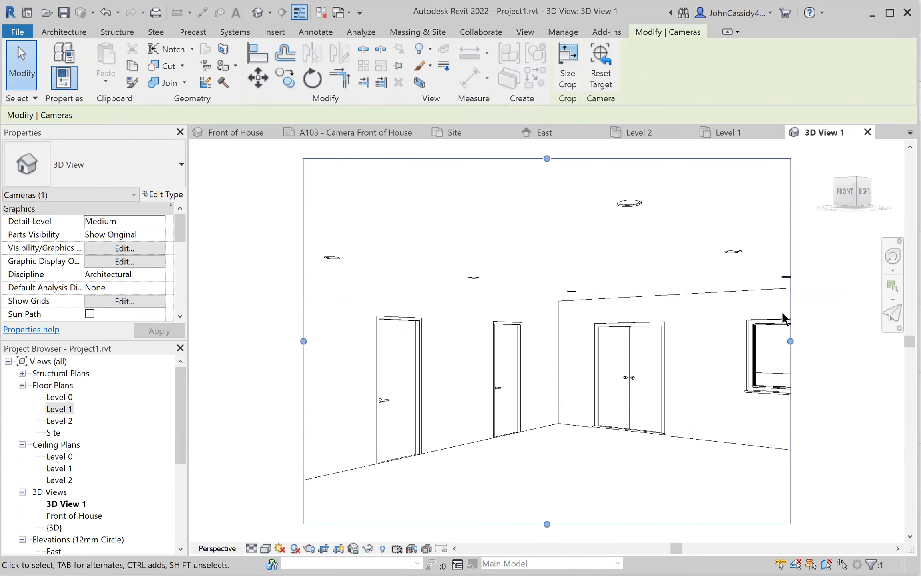
Widen the camera view's crop region to include the whole window and set the visual style to Consistent Colors.
{"action": "left_click_drag", "start_coordinate": [790, 341], "coordinate": [876, 341]}
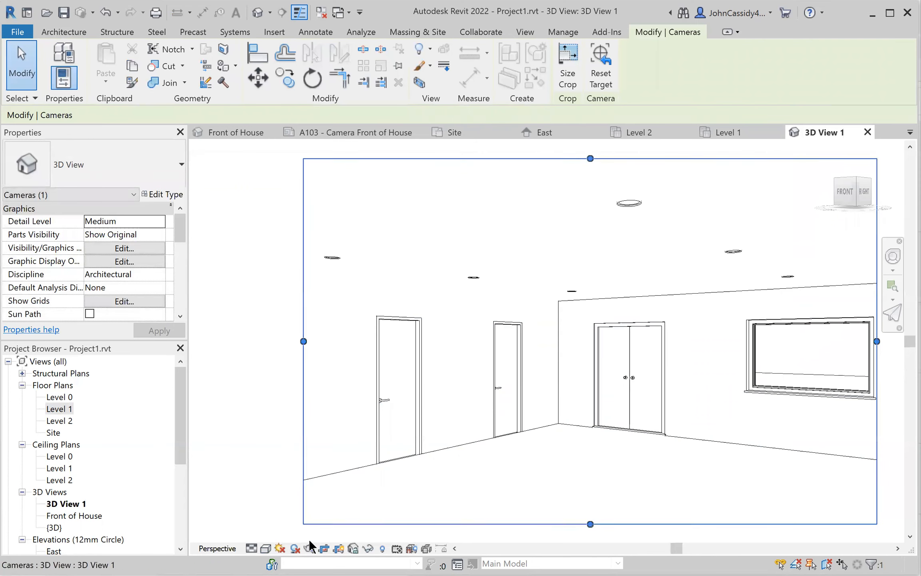
{"action": "left_click", "coordinate": [266, 547]}
{"action": "left_click", "coordinate": [288, 534]}
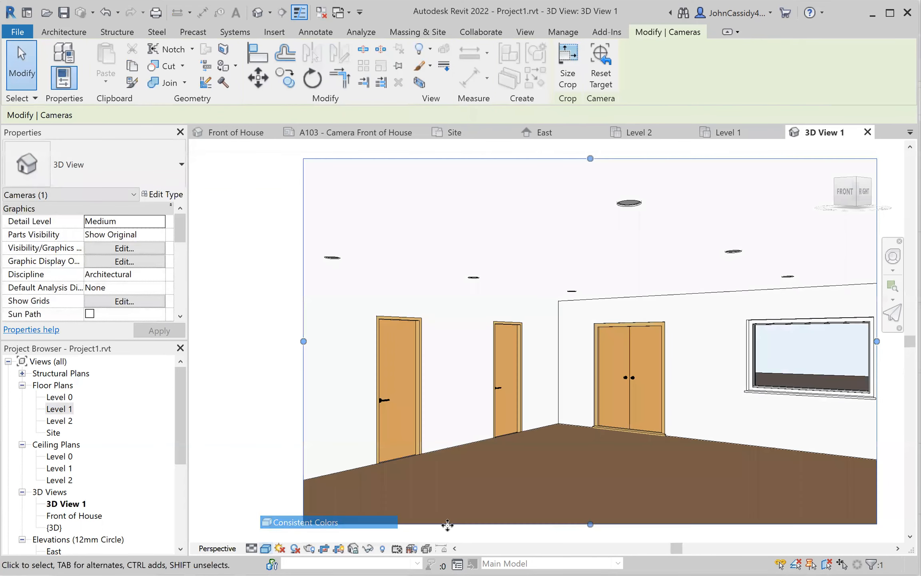
{"action": "scroll", "coordinate": [731, 438], "scroll_direction": "down", "scroll_amount": 1}
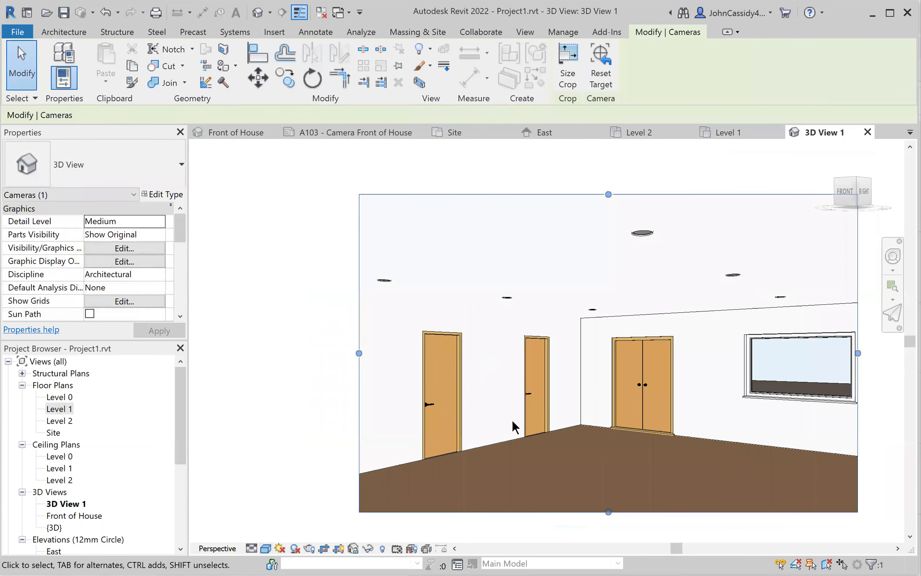
{"action": "left_click", "coordinate": [898, 549]}
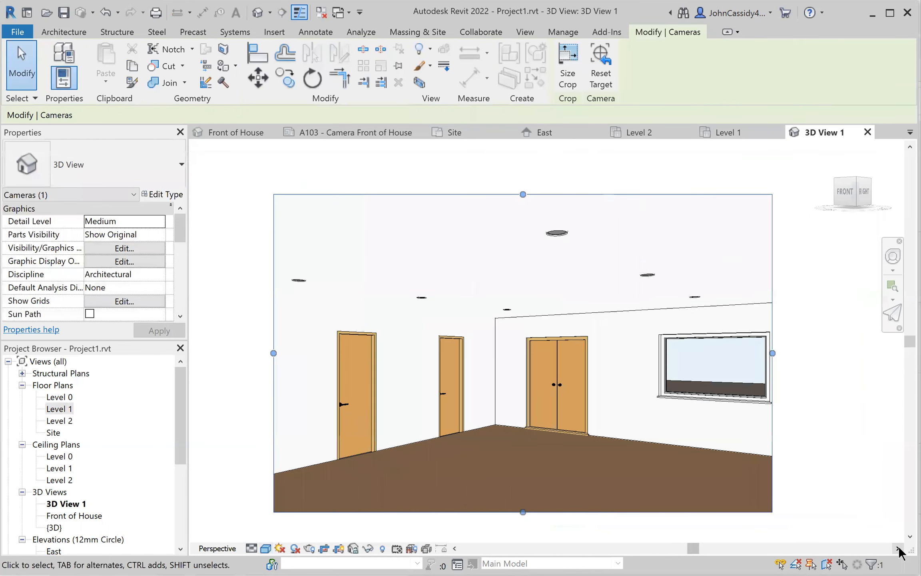
{"action": "left_click", "coordinate": [228, 274]}
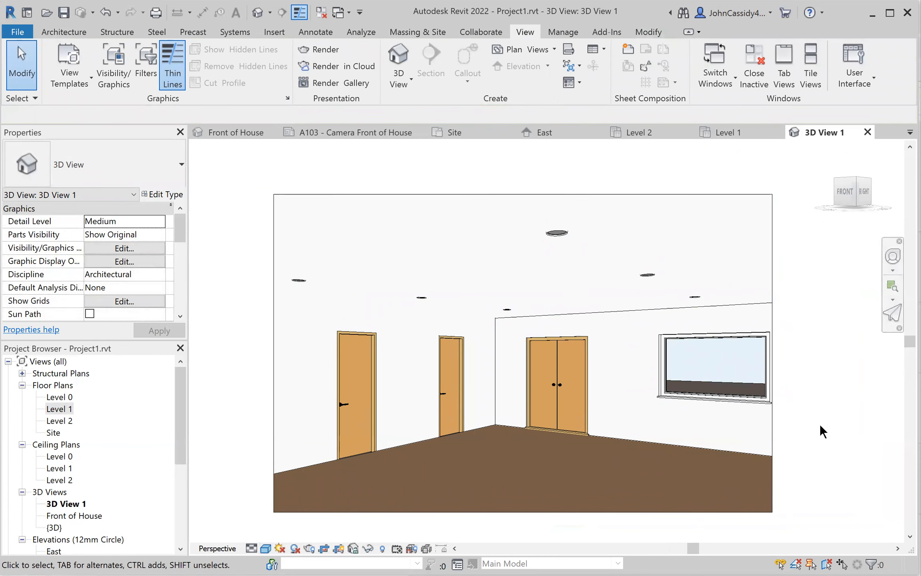
Examine the initial intensity settings in the photometrics of the recessed can downlight type.
{"action": "left_click", "coordinate": [560, 231]}
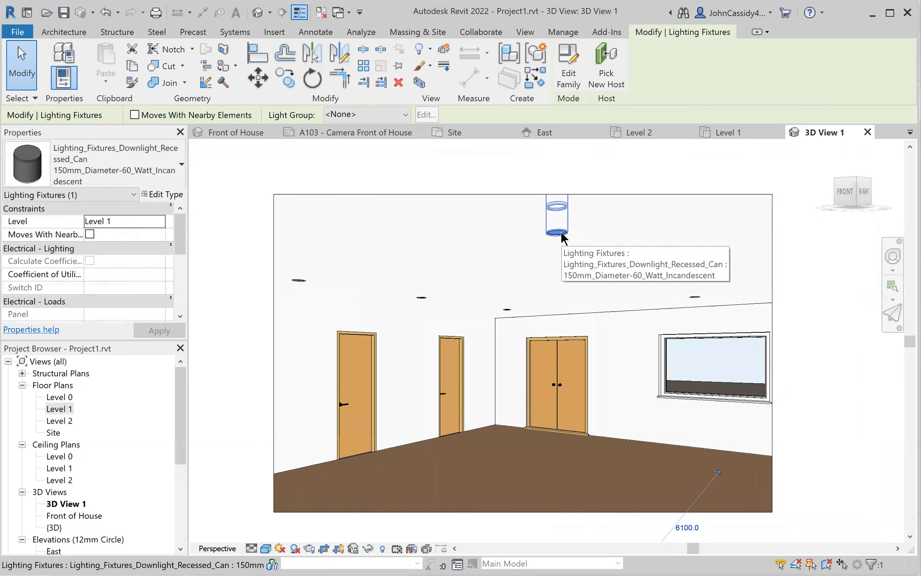
{"action": "left_click", "coordinate": [144, 193]}
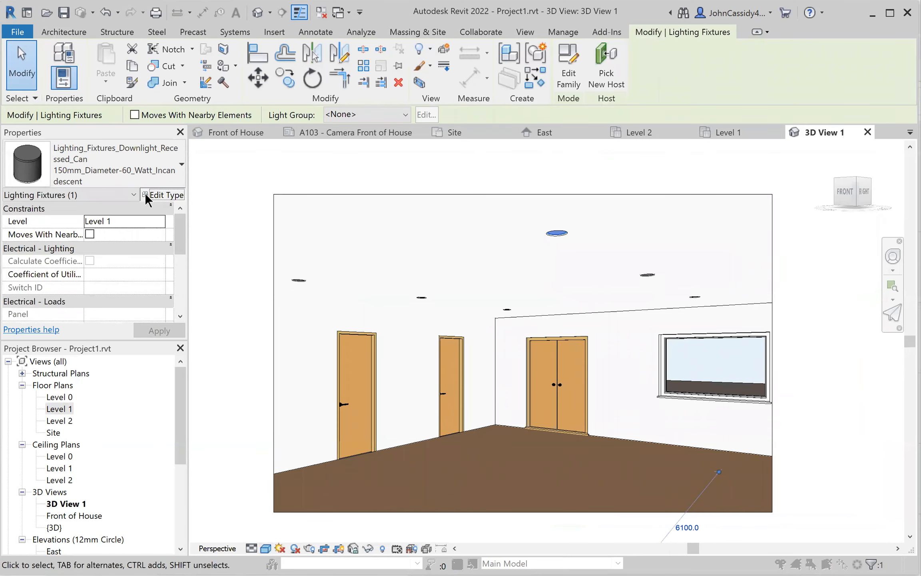
{"action": "left_click_drag", "start_coordinate": [729, 273], "coordinate": [718, 427]}
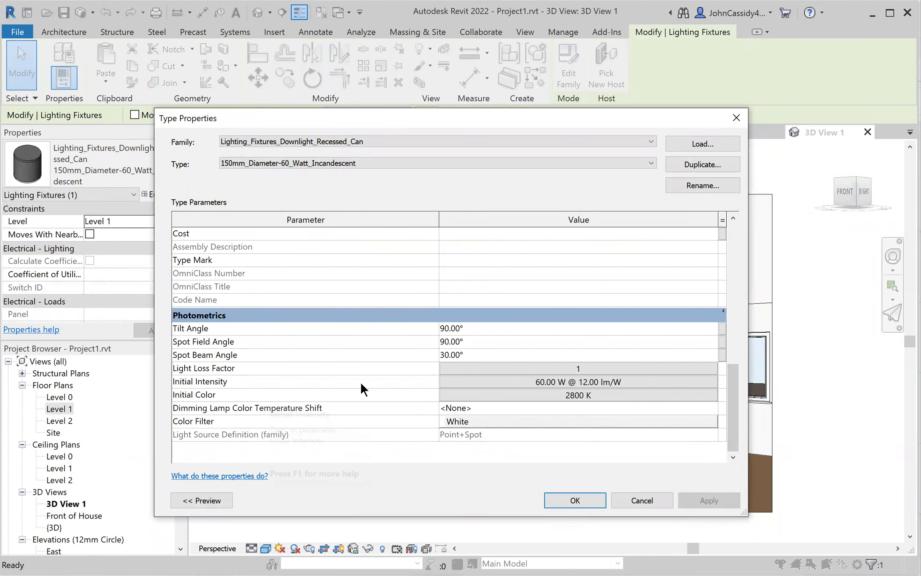
{"action": "left_click", "coordinate": [566, 382]}
{"action": "left_click", "coordinate": [546, 380]}
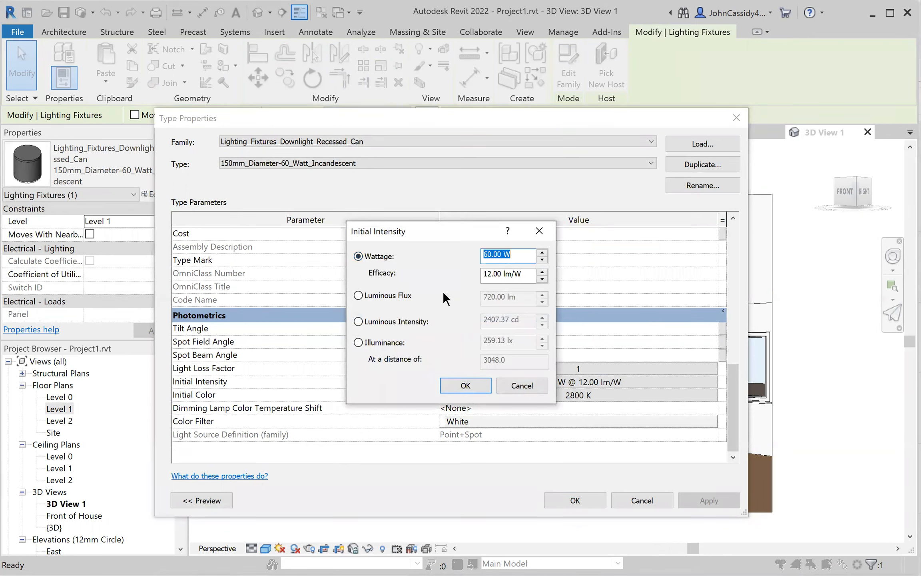
{"action": "left_click", "coordinate": [474, 385]}
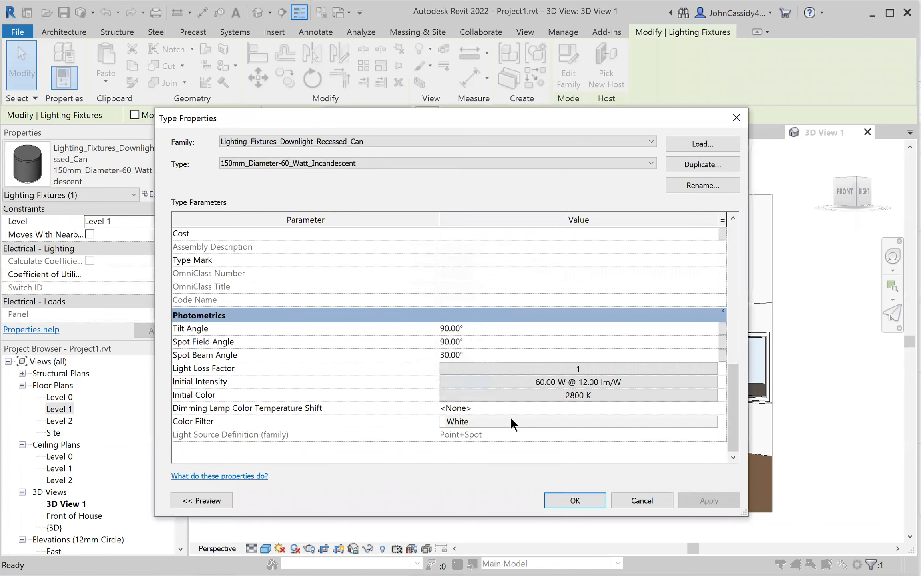
{"action": "left_click", "coordinate": [556, 496]}
{"action": "left_click", "coordinate": [206, 244]}
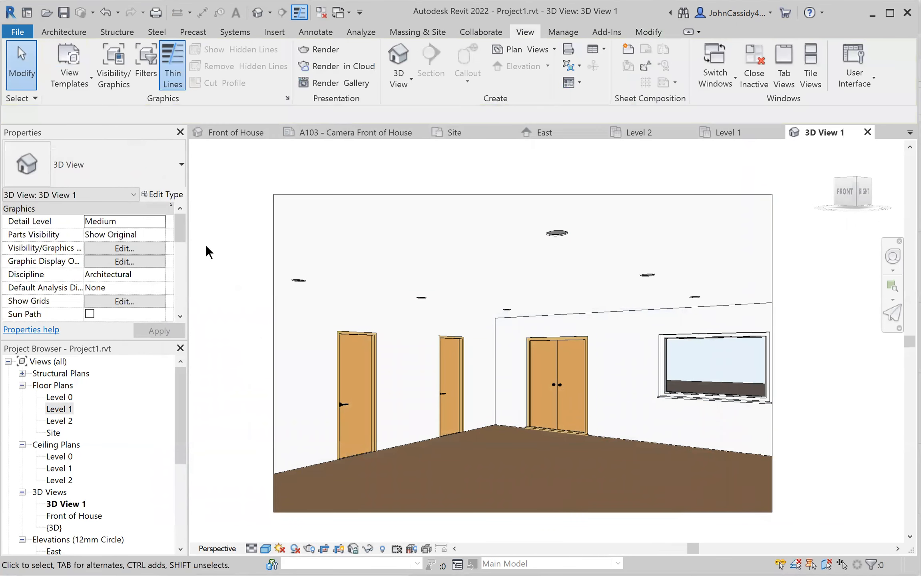
Render the interior camera view at Draft quality with the Interior: Sun and Artificial lighting scheme, and close the rendering.
{"action": "left_click", "coordinate": [309, 548]}
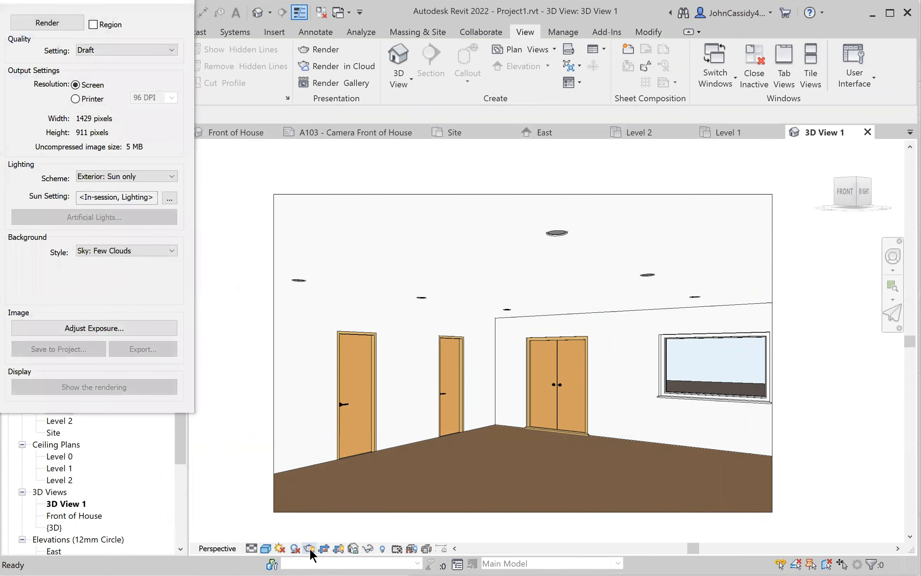
{"action": "left_click", "coordinate": [111, 176]}
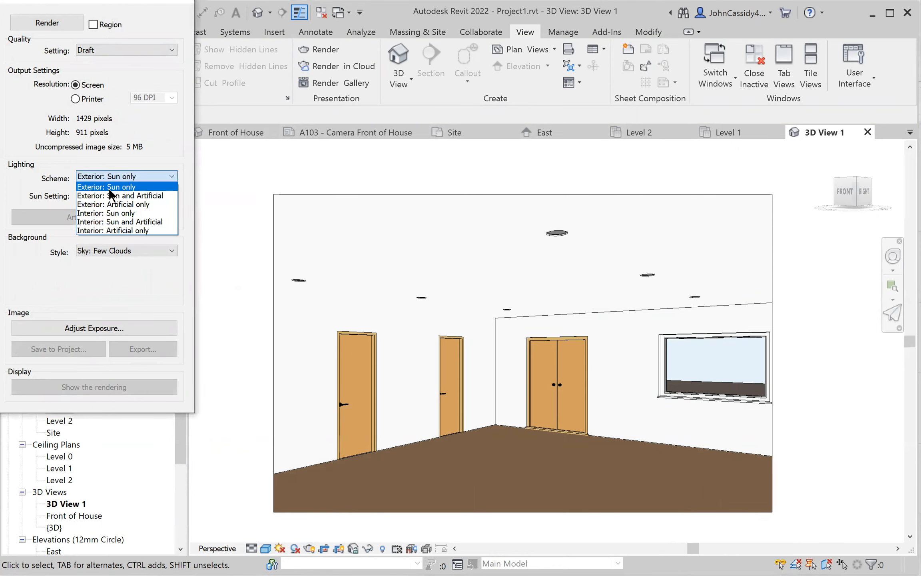
{"action": "left_click", "coordinate": [128, 219]}
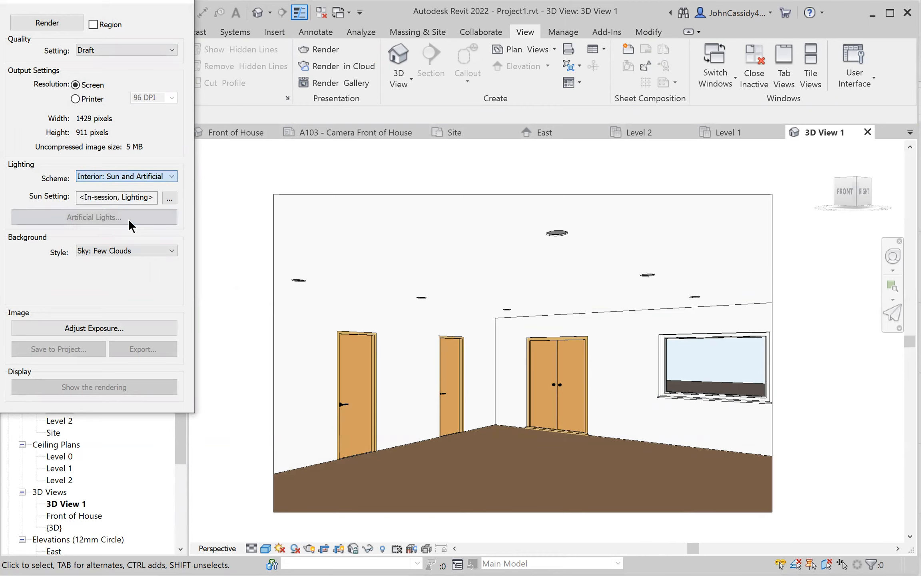
{"action": "left_click", "coordinate": [139, 51]}
{"action": "left_click", "coordinate": [140, 51]}
{"action": "left_click", "coordinate": [42, 22]}
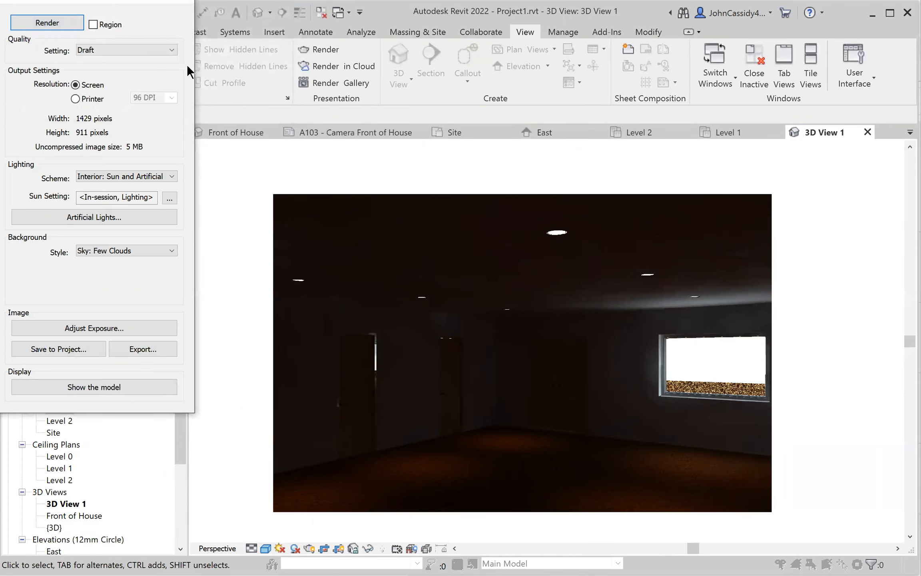
{"action": "left_click_drag", "start_coordinate": [142, 1], "coordinate": [180, 56]}
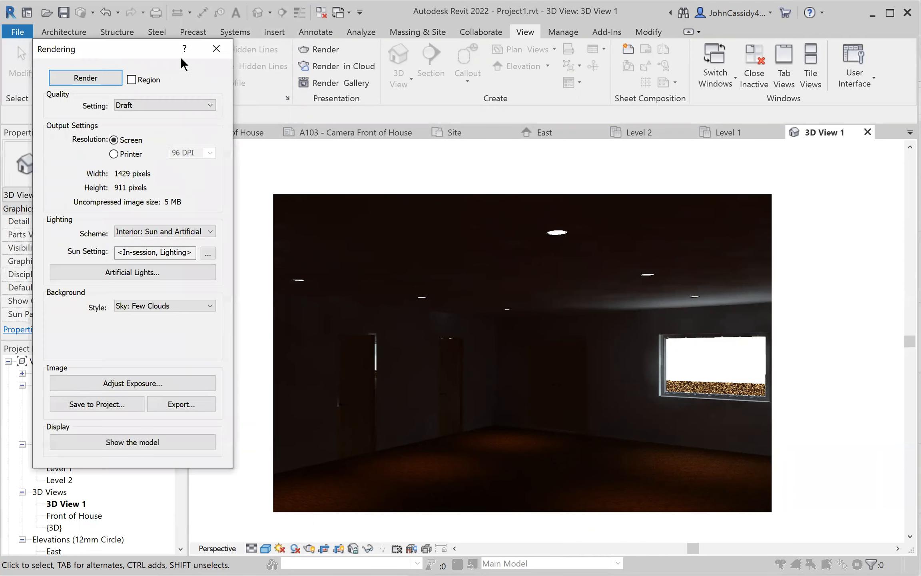
{"action": "left_click", "coordinate": [215, 49]}
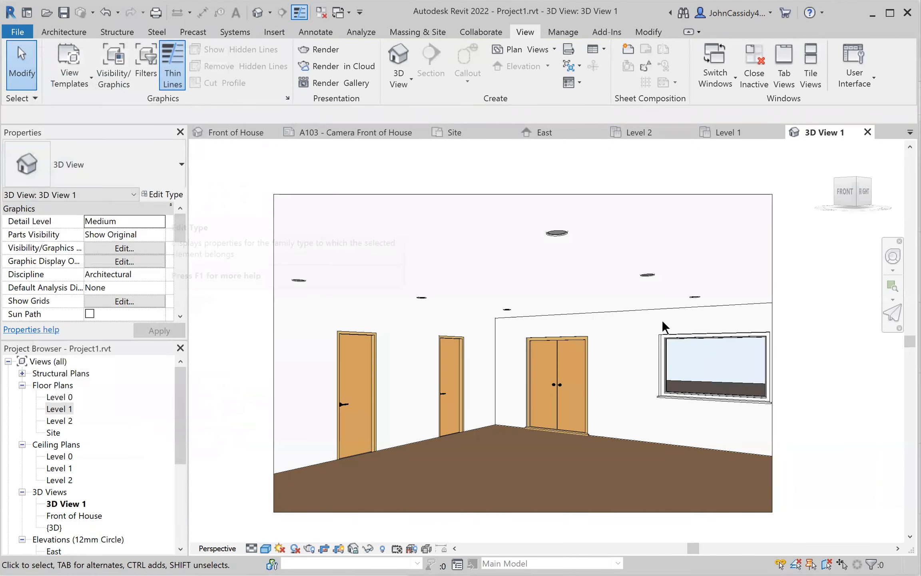
Set the initial intensity wattage of the recessed can downlight type to 200 W.
{"action": "left_click", "coordinate": [552, 234]}
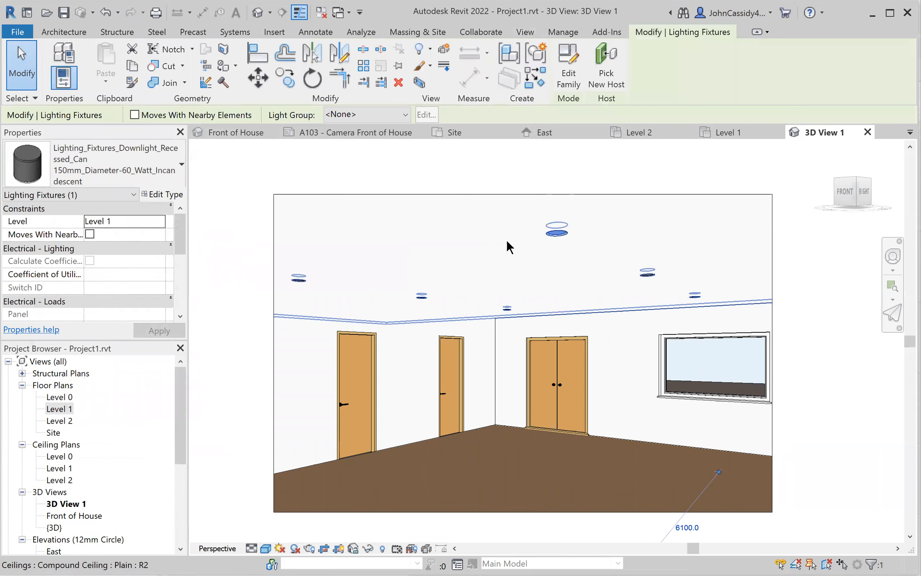
{"action": "left_click", "coordinate": [157, 193]}
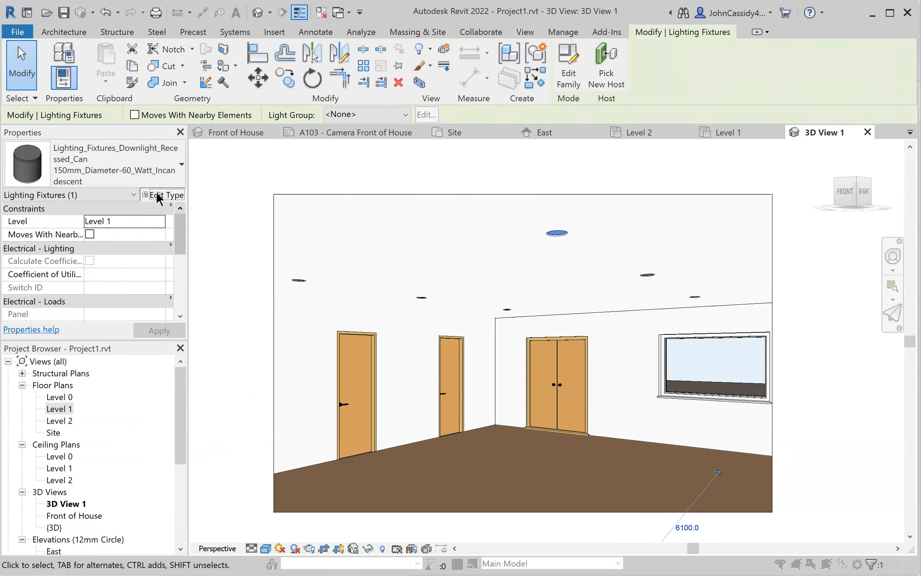
{"action": "left_click_drag", "start_coordinate": [733, 294], "coordinate": [732, 436]}
{"action": "left_click", "coordinate": [509, 380]}
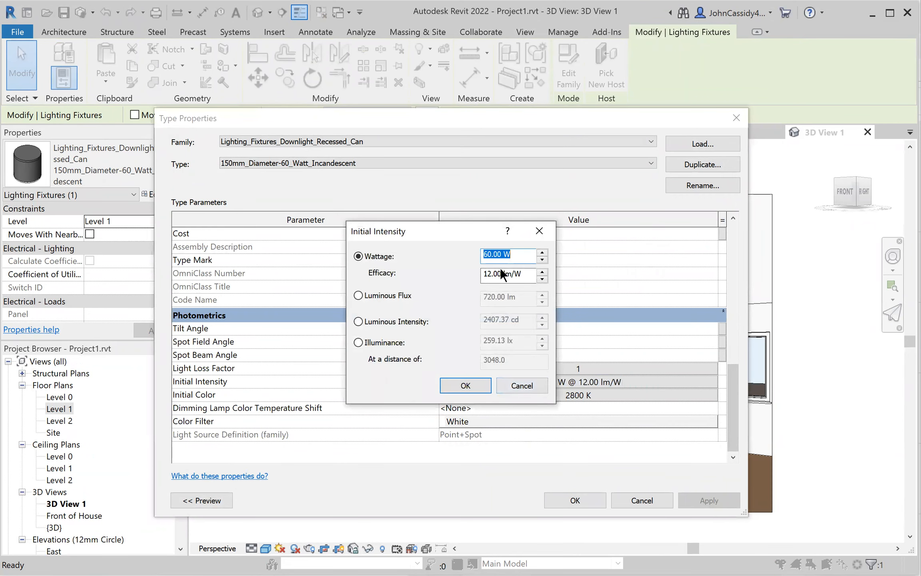
{"action": "left_click", "coordinate": [489, 253]}
{"action": "key", "text": "BackSpace"}
{"action": "type", "text": "20"}
{"action": "left_click", "coordinate": [457, 386]}
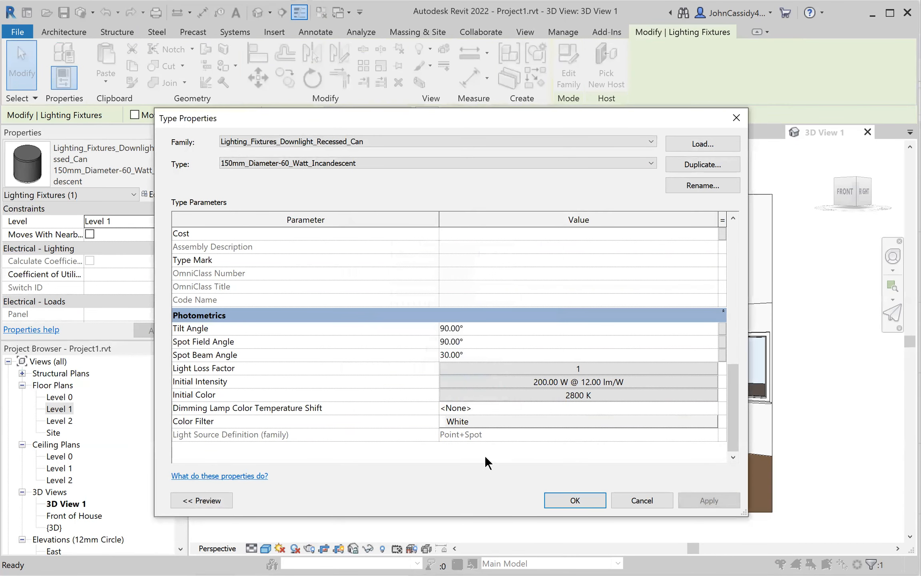
{"action": "left_click", "coordinate": [575, 499]}
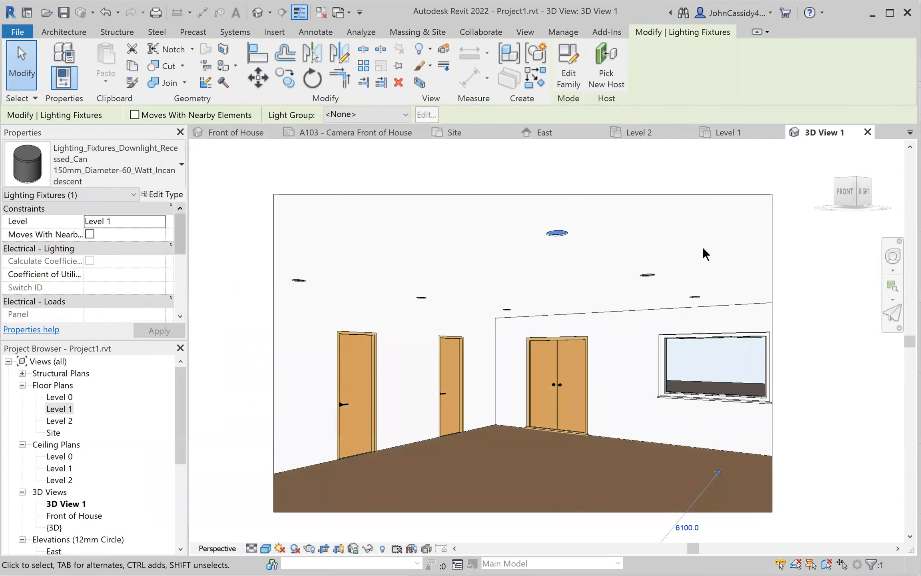
{"action": "left_click", "coordinate": [811, 254]}
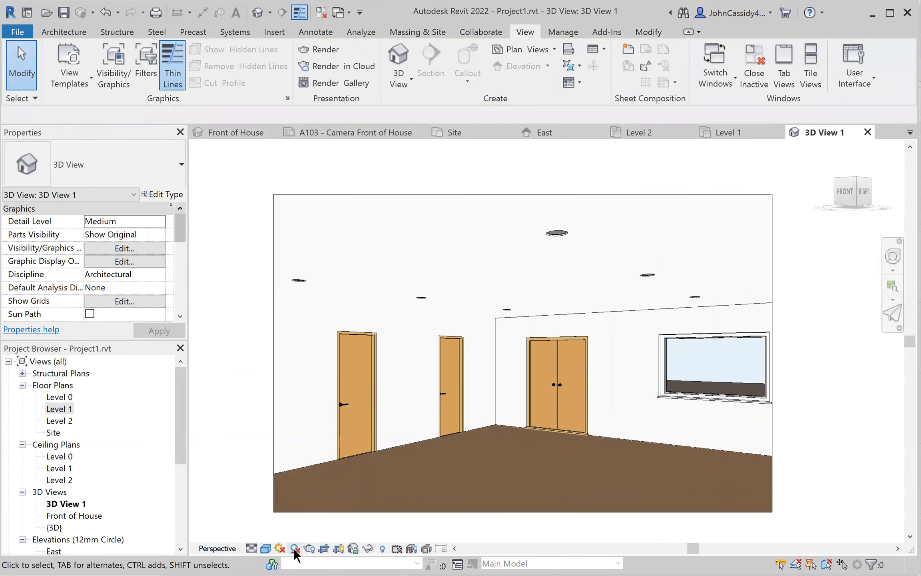
Render the interior view again, first with the current lighting scheme and once more with Interior: Artificial only.
{"action": "left_click", "coordinate": [307, 548]}
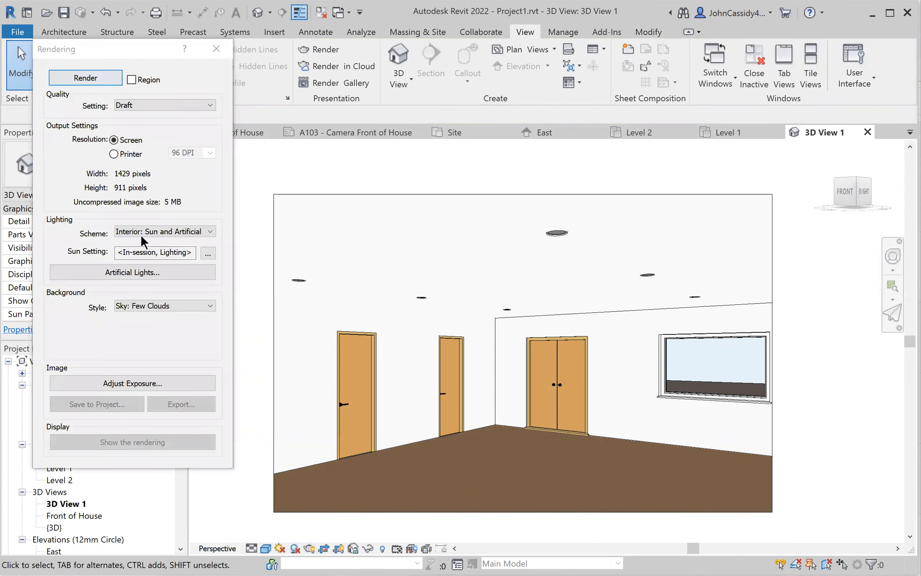
{"action": "left_click", "coordinate": [87, 78]}
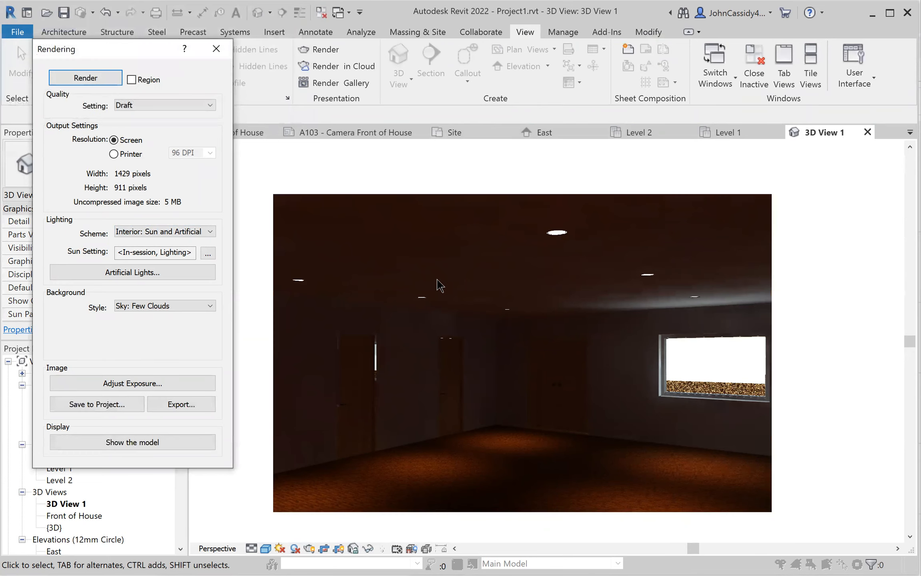
{"action": "left_click", "coordinate": [184, 231]}
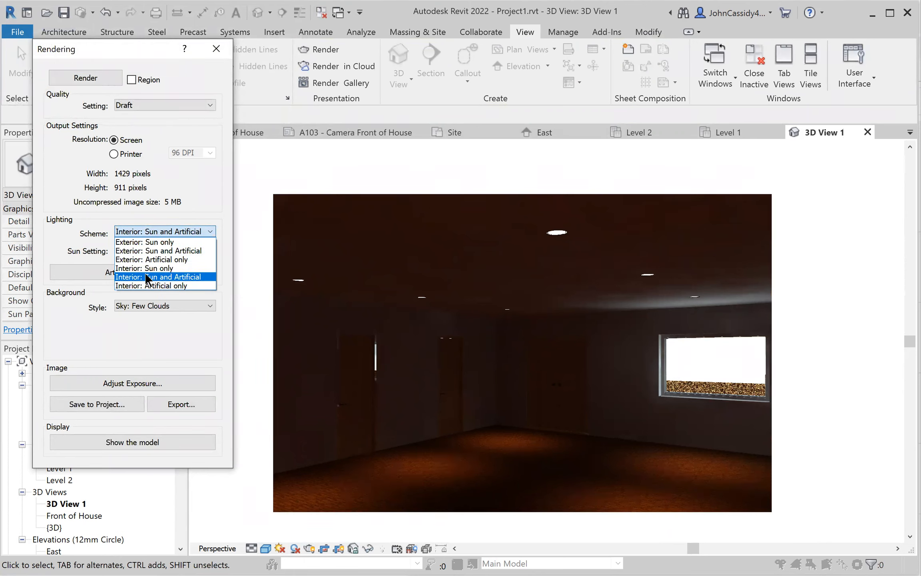
{"action": "left_click", "coordinate": [146, 284]}
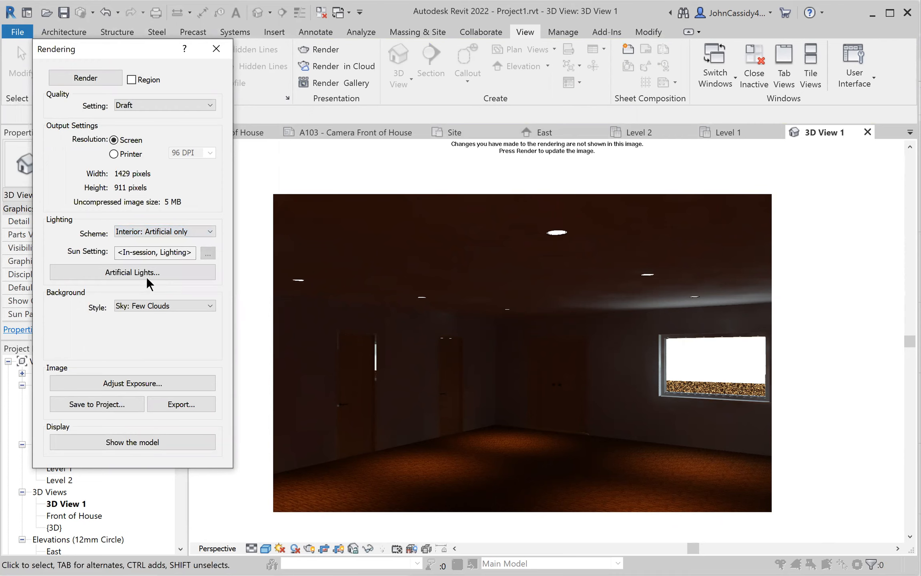
{"action": "left_click", "coordinate": [85, 77]}
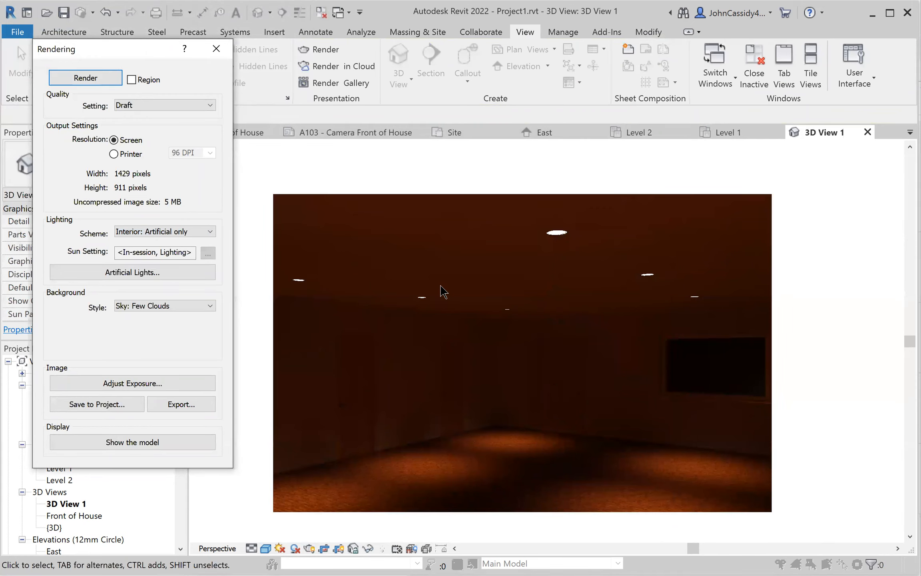
Adjust the rendering's exposure, applying an exposure value of 7.12, highlights of 0.31 and saturation of 0.73.
{"action": "left_click", "coordinate": [132, 382]}
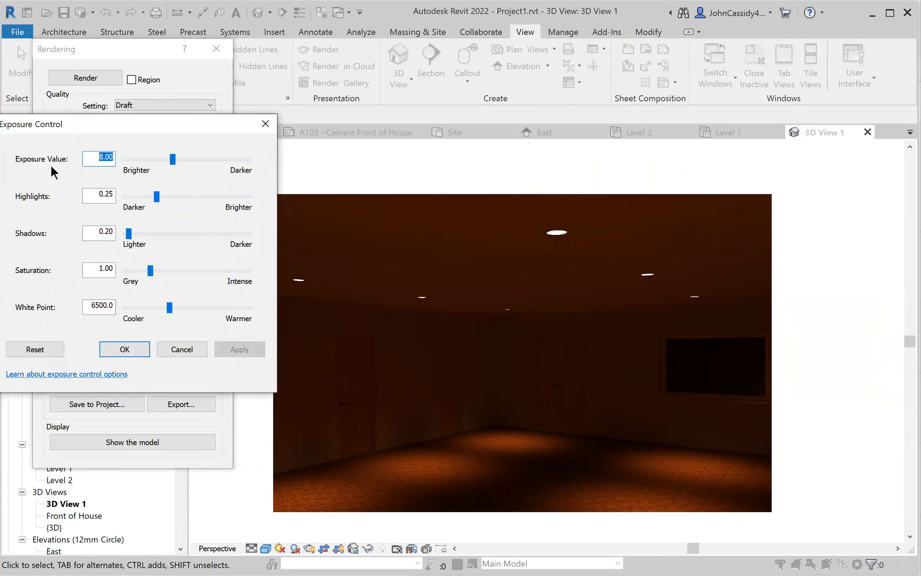
{"action": "left_click_drag", "start_coordinate": [169, 160], "coordinate": [164, 160]}
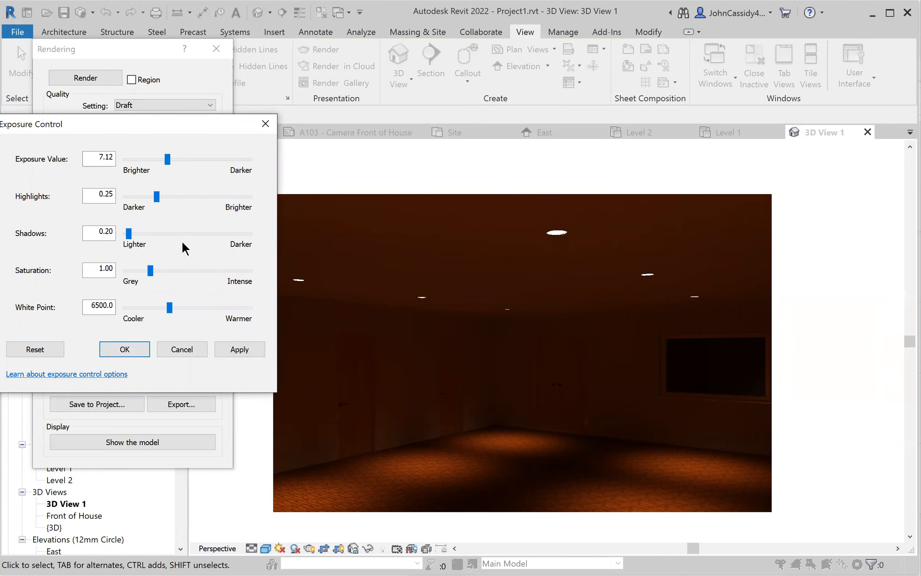
{"action": "left_click", "coordinate": [240, 349]}
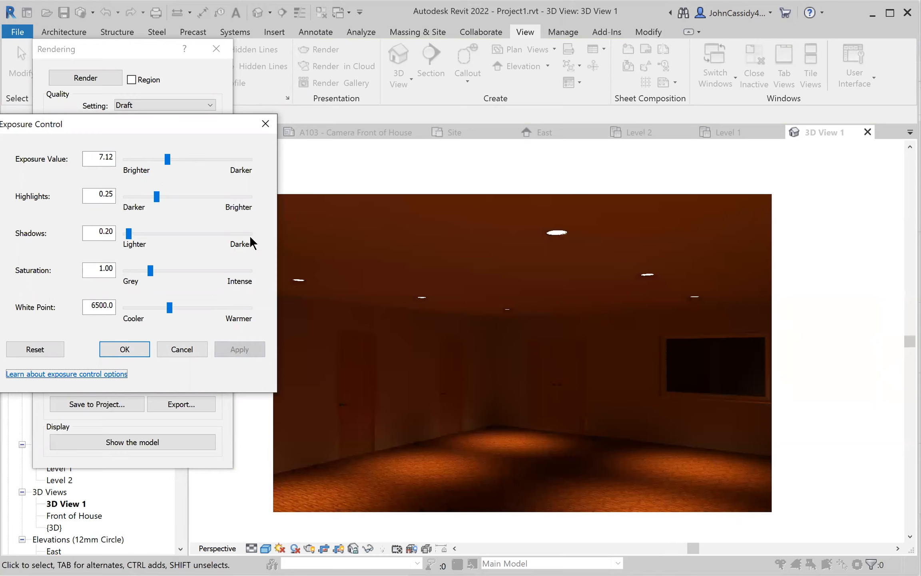
{"action": "left_click_drag", "start_coordinate": [158, 195], "coordinate": [166, 195]}
{"action": "left_click", "coordinate": [232, 349]}
{"action": "left_click_drag", "start_coordinate": [152, 272], "coordinate": [144, 271]}
{"action": "left_click", "coordinate": [240, 349]}
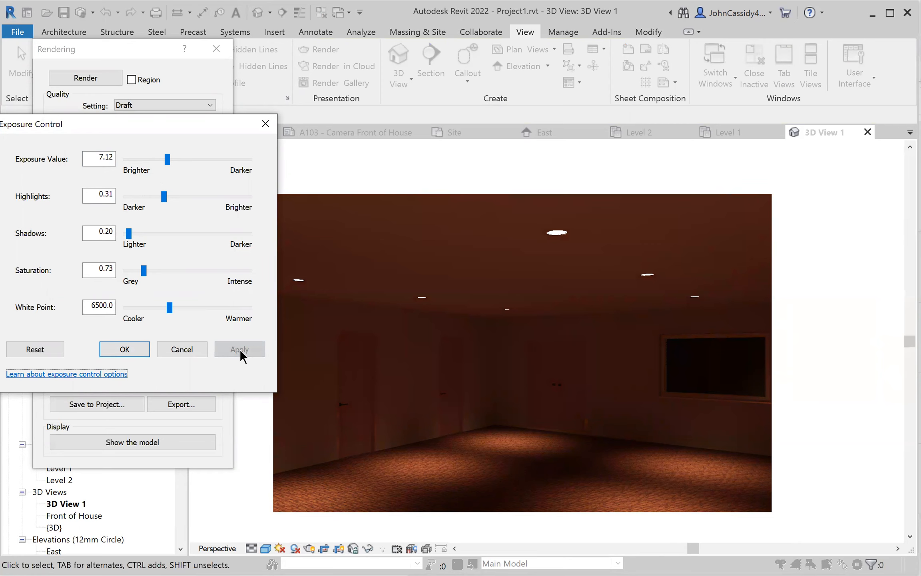
Refine the rendering's exposure value to 5.04, saturation to 0.42 and white point to 3860, apply them and leave the exposure control.
{"action": "left_click_drag", "start_coordinate": [169, 161], "coordinate": [155, 160]}
{"action": "left_click", "coordinate": [221, 344]}
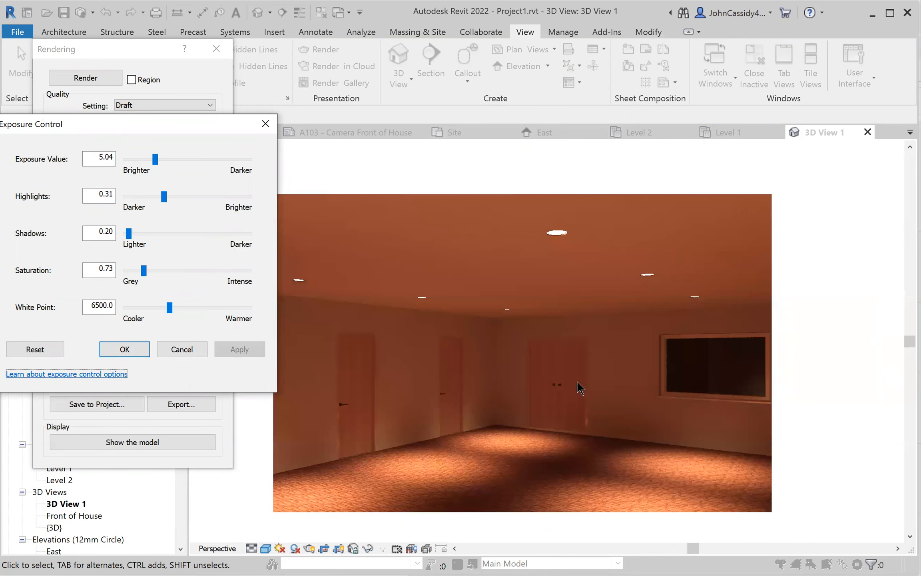
{"action": "left_click_drag", "start_coordinate": [142, 271], "coordinate": [136, 271]}
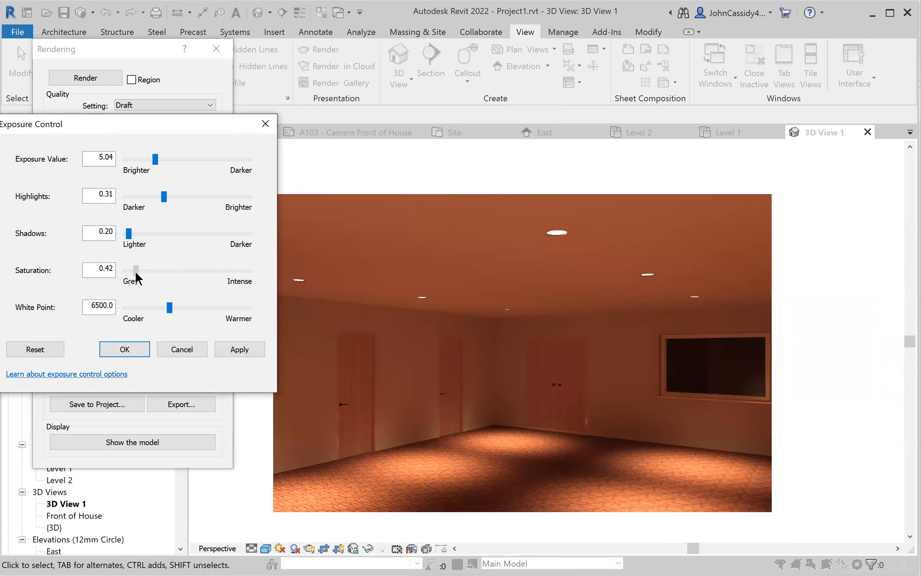
{"action": "left_click", "coordinate": [244, 348]}
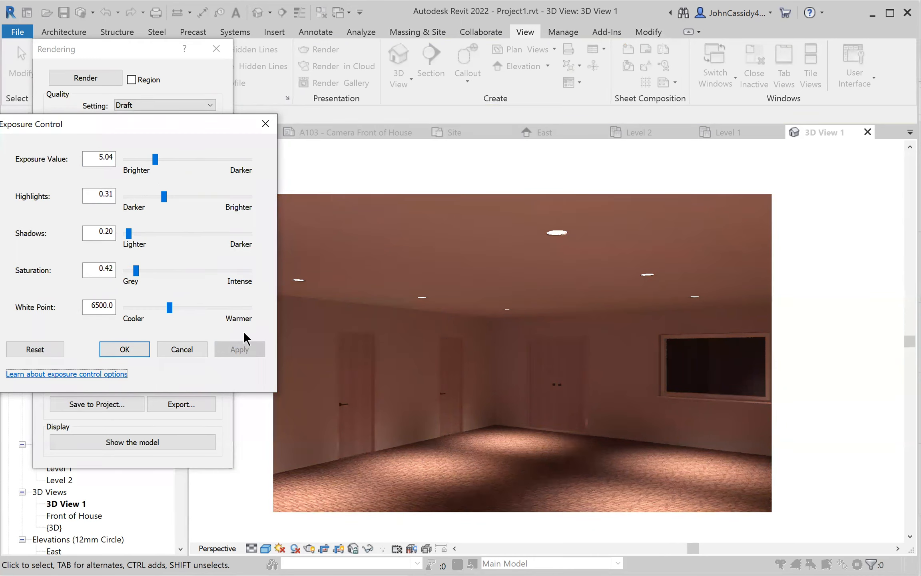
{"action": "left_click", "coordinate": [165, 306]}
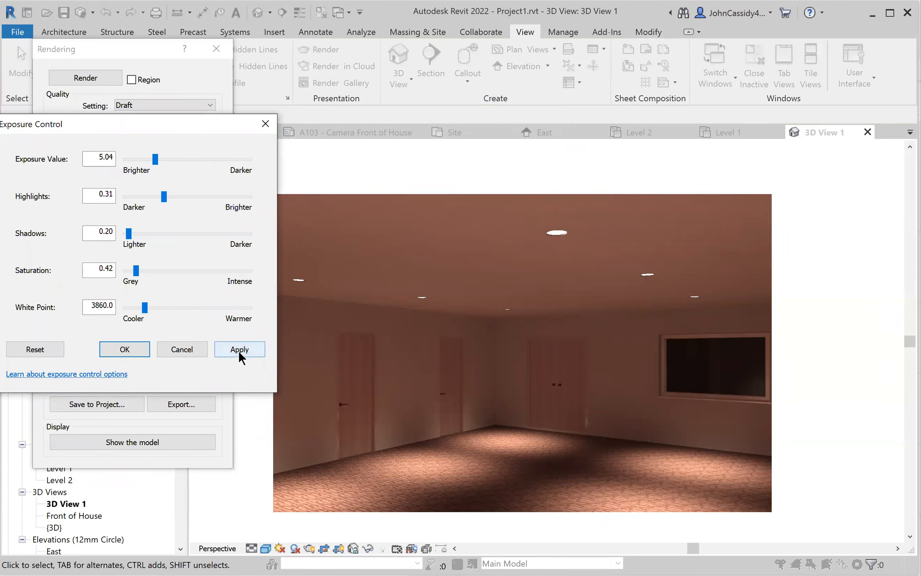
{"action": "left_click", "coordinate": [239, 349]}
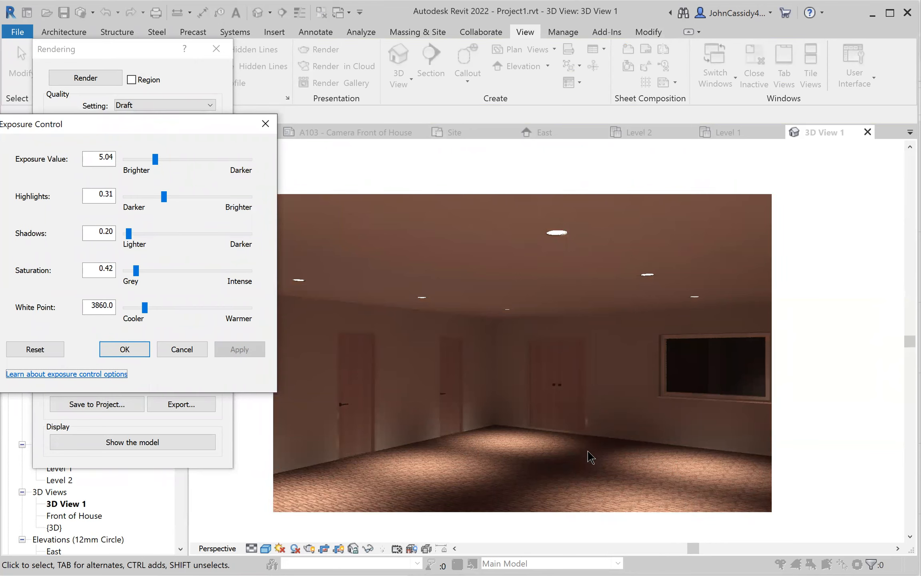
{"action": "left_click", "coordinate": [182, 349]}
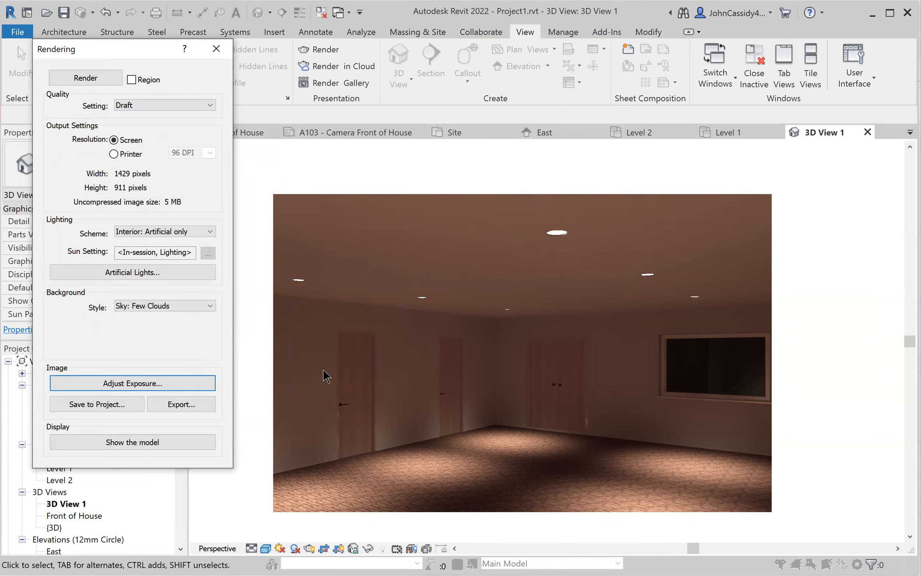
View the save options for exporting the rendered image, cancel them and close the rendering.
{"action": "left_click", "coordinate": [176, 403]}
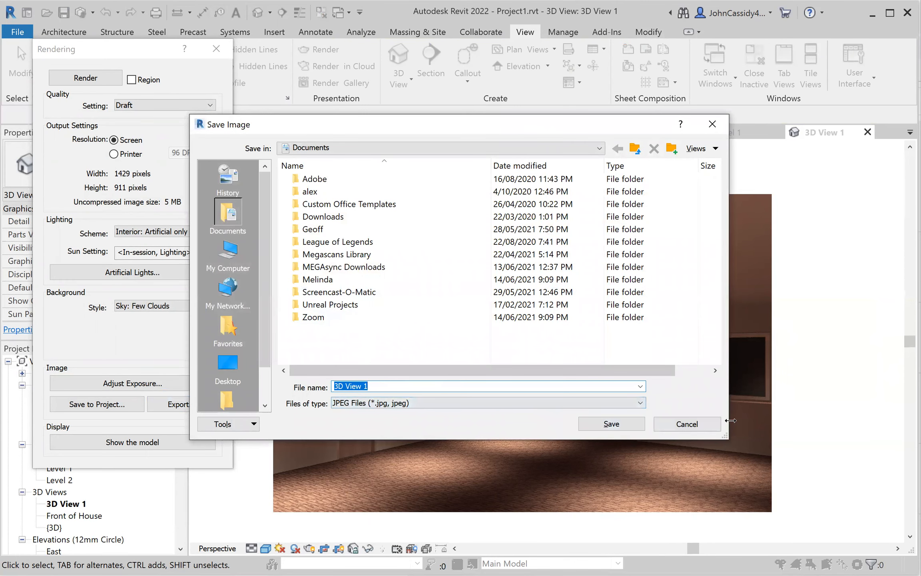
{"action": "left_click", "coordinate": [684, 425]}
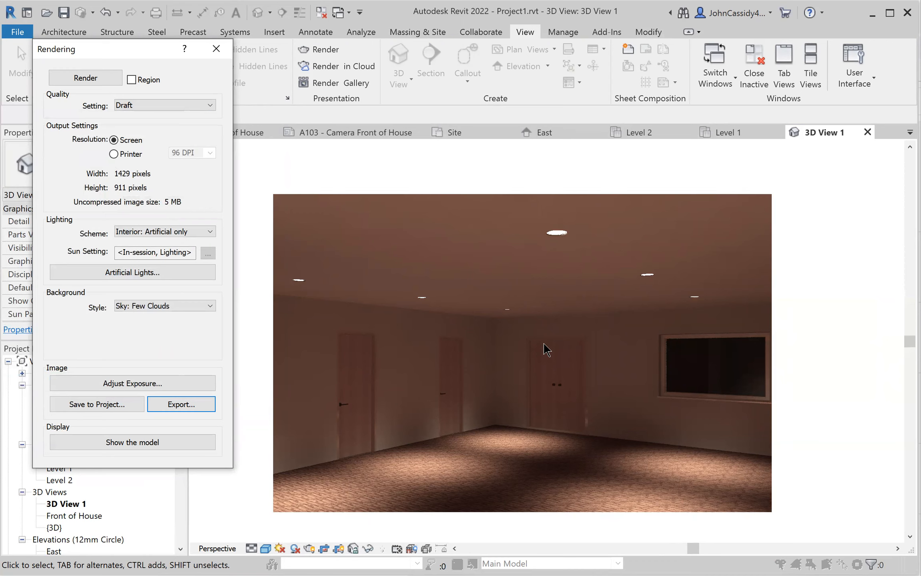
{"action": "left_click", "coordinate": [216, 49]}
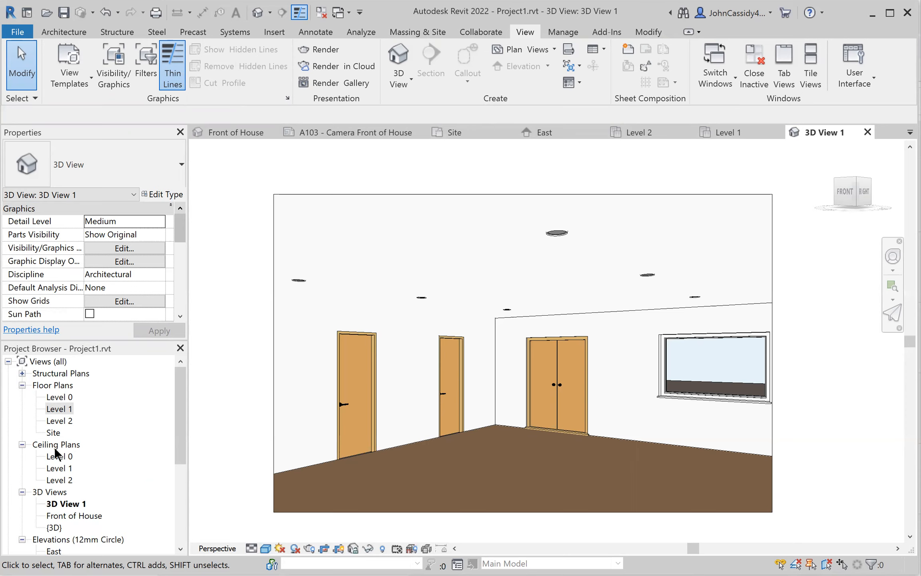
Open the Level 1 floor plan and start a roof by footprint with slope-defining edges and a 400 overhang.
{"action": "double_click", "coordinate": [56, 420]}
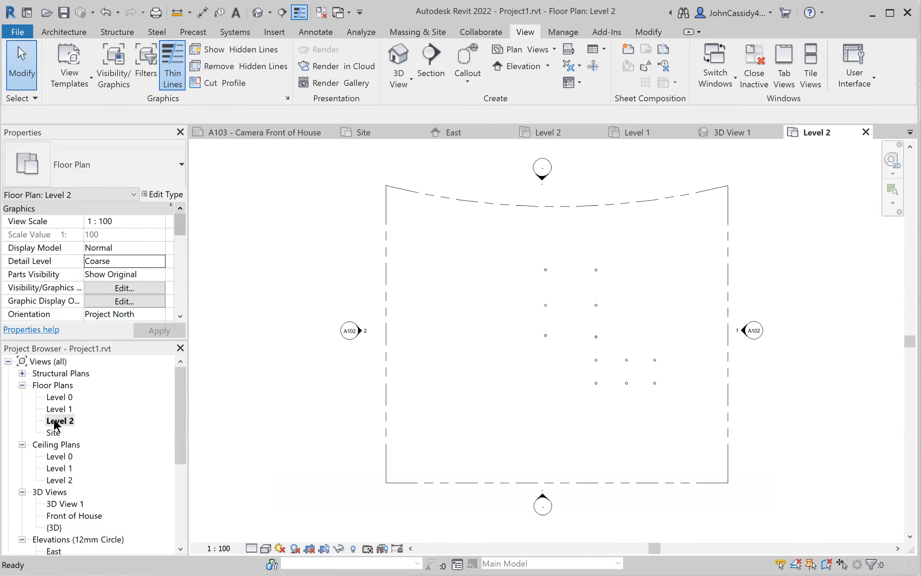
{"action": "double_click", "coordinate": [60, 408]}
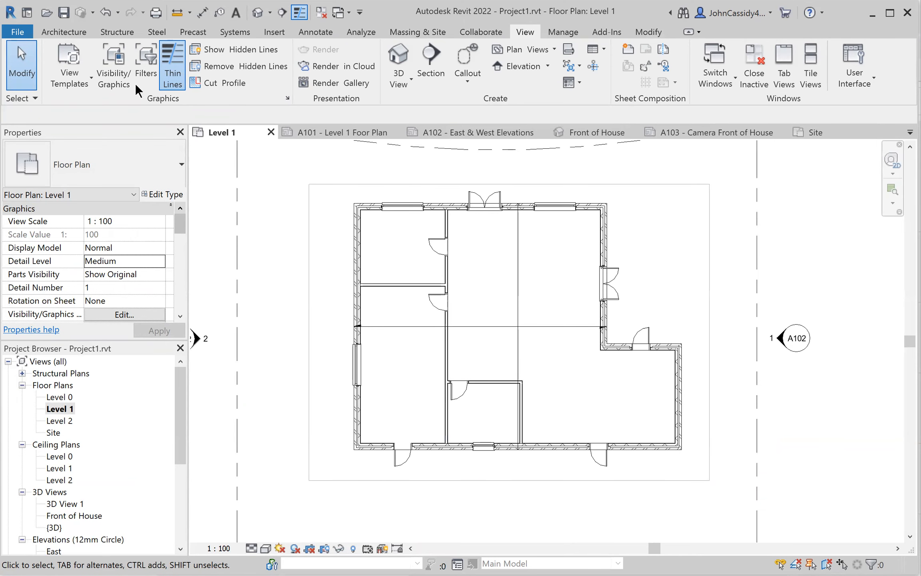
{"action": "left_click", "coordinate": [64, 31]}
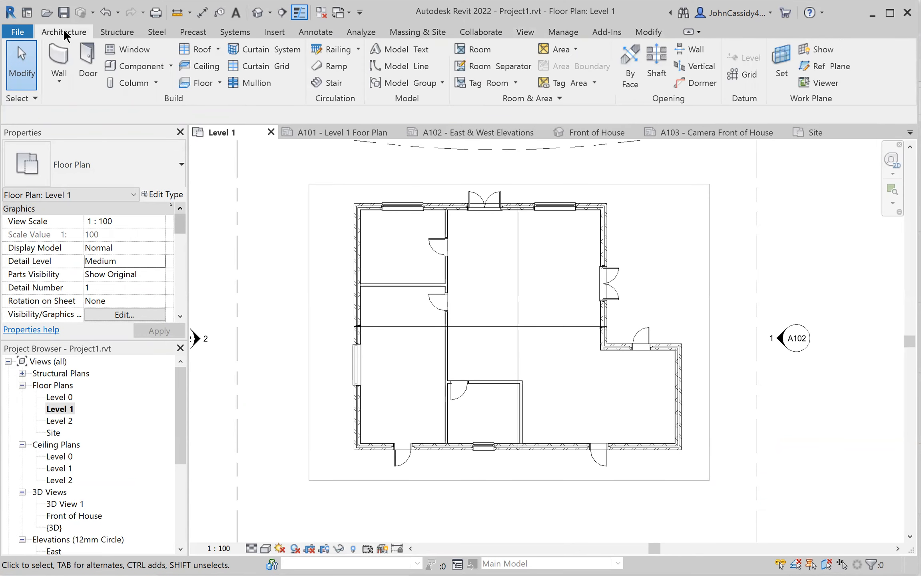
{"action": "left_click", "coordinate": [197, 44]}
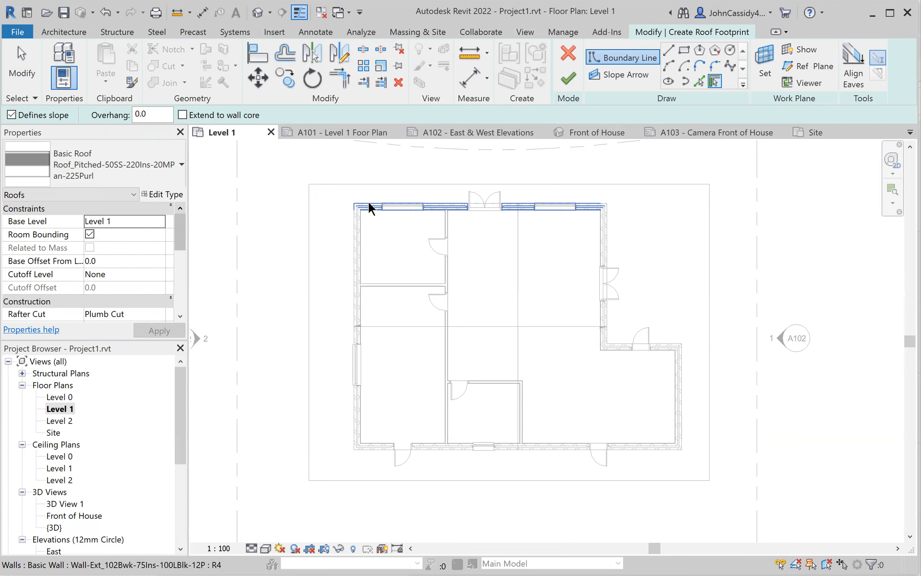
{"action": "left_click", "coordinate": [153, 114]}
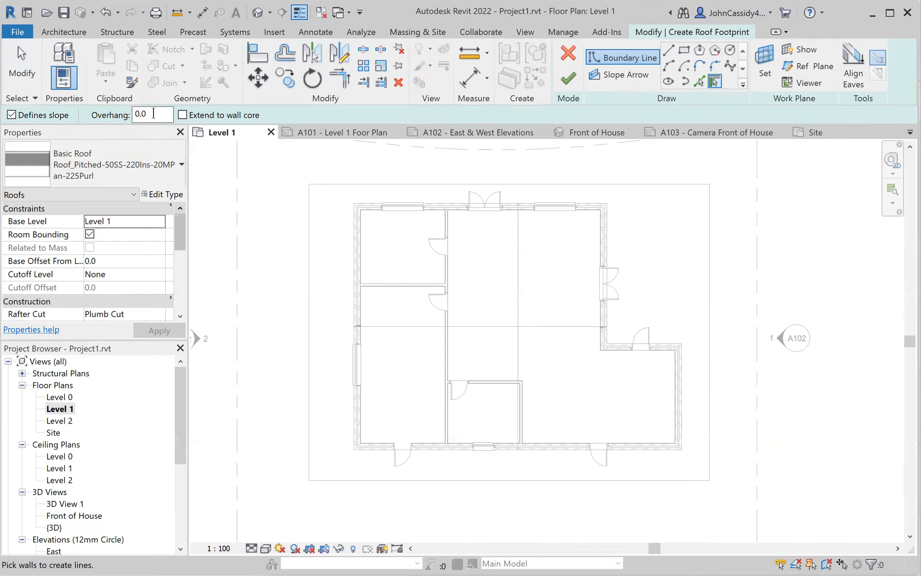
{"action": "type", "text": "400"}
{"action": "key", "text": "Return"}
Pick all six exterior walls of the house to form the closed roof footprint boundary.
{"action": "left_click", "coordinate": [534, 203]}
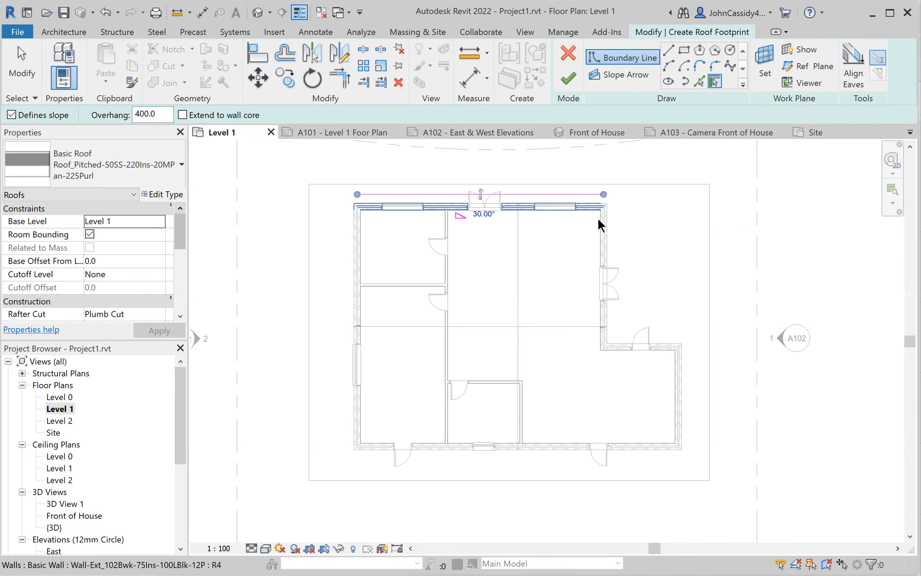
{"action": "left_click", "coordinate": [602, 242]}
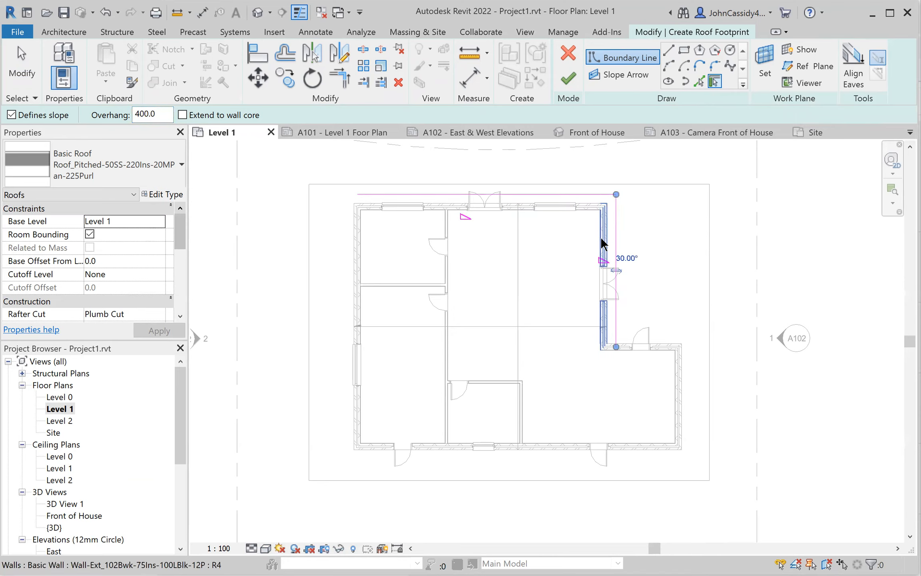
{"action": "left_click", "coordinate": [626, 347]}
{"action": "left_click", "coordinate": [684, 362]}
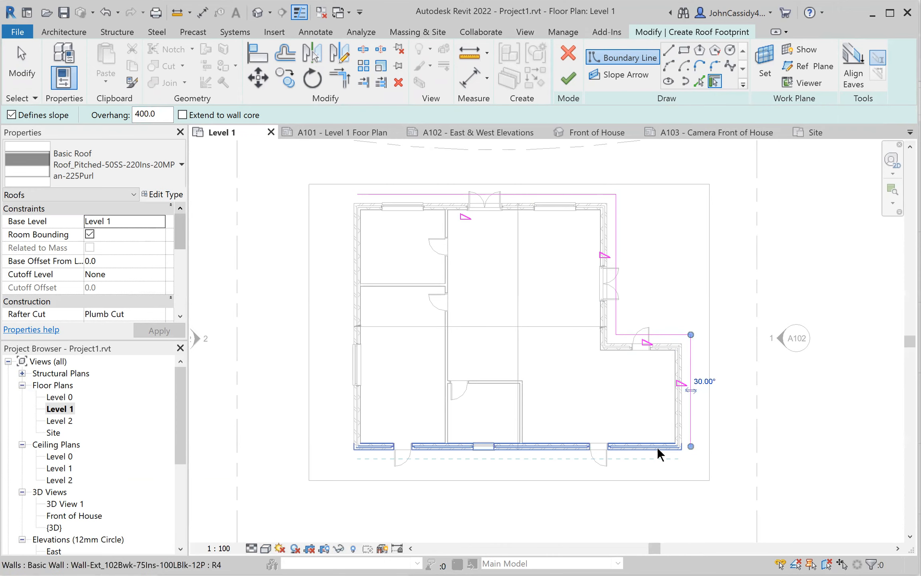
{"action": "left_click", "coordinate": [656, 447]}
{"action": "left_click", "coordinate": [355, 429]}
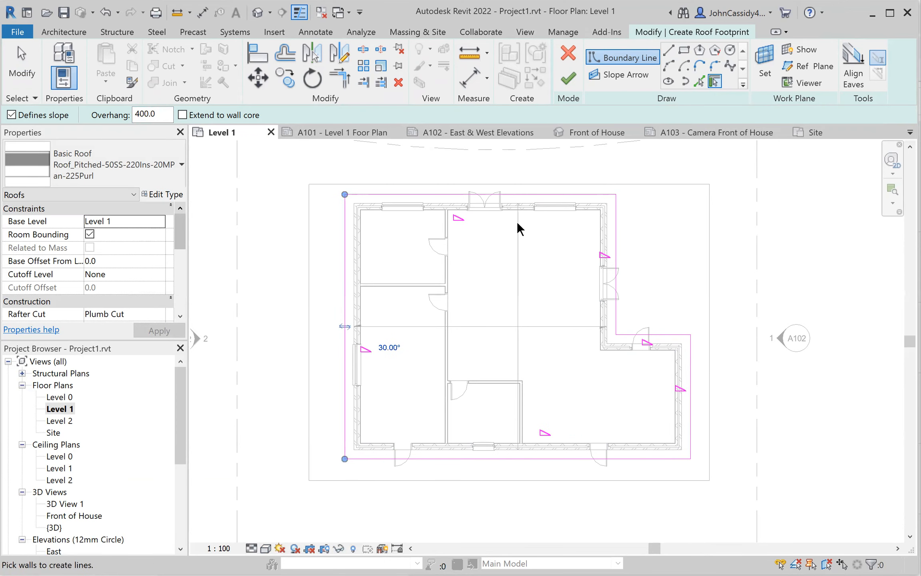
{"action": "left_click", "coordinate": [16, 60]}
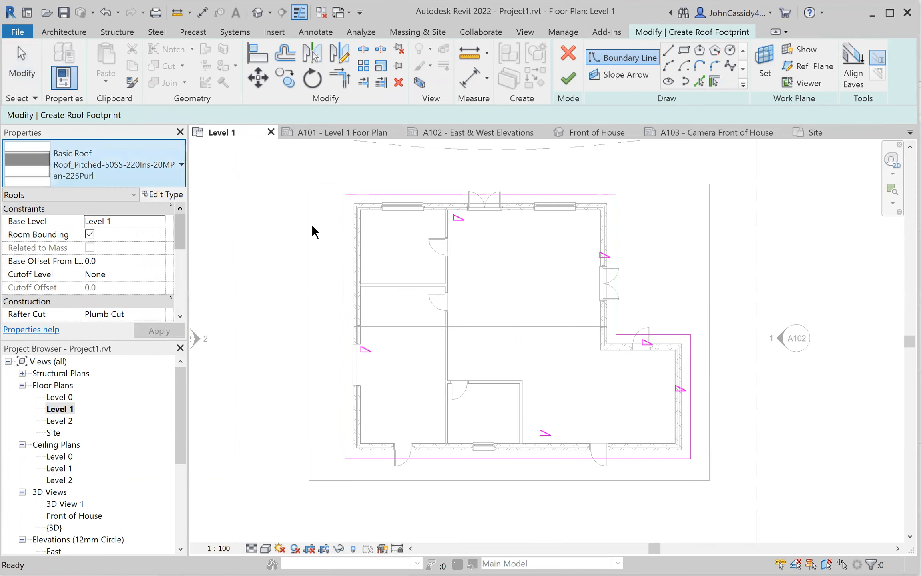
Accept the 30° slope on the boundary line along the west wall and finish the roof footprint.
{"action": "left_click", "coordinate": [345, 332]}
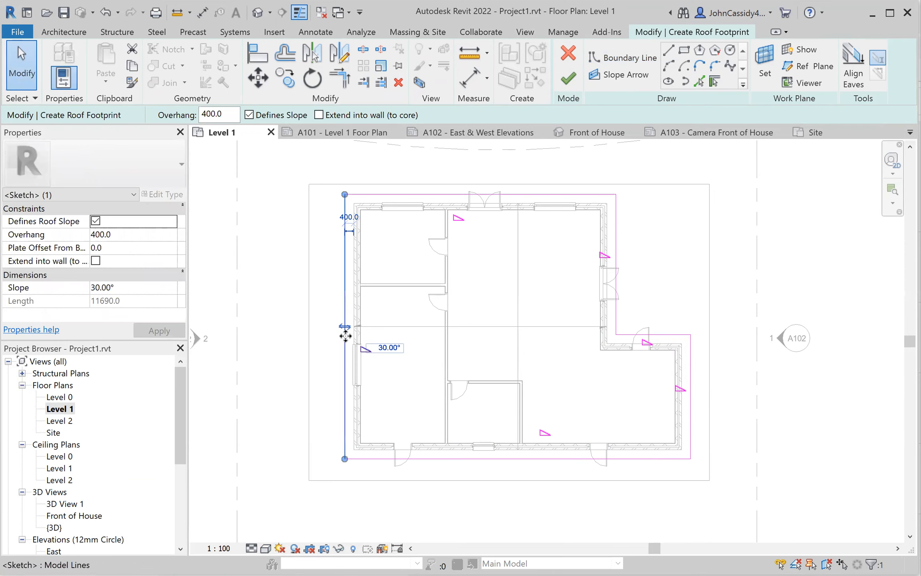
{"action": "left_click", "coordinate": [384, 346]}
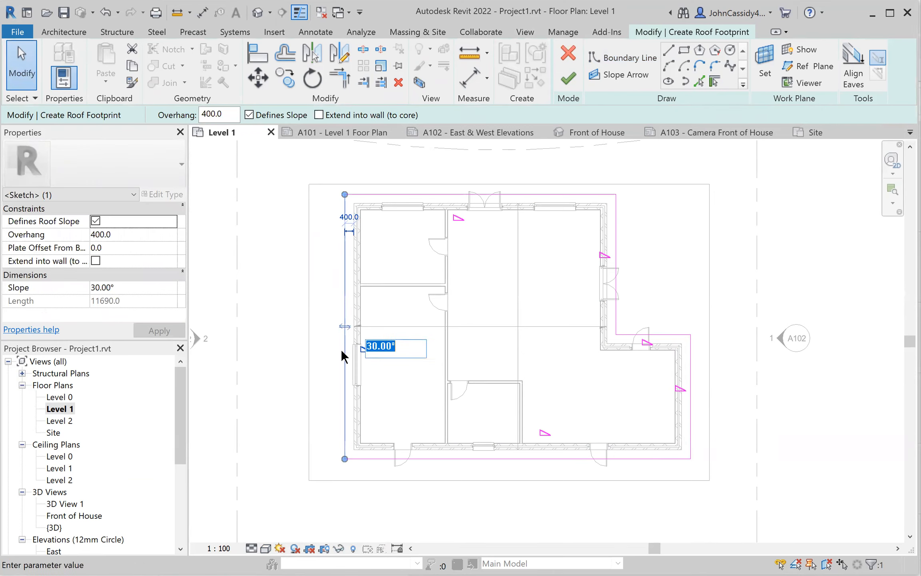
{"action": "key", "text": "Return"}
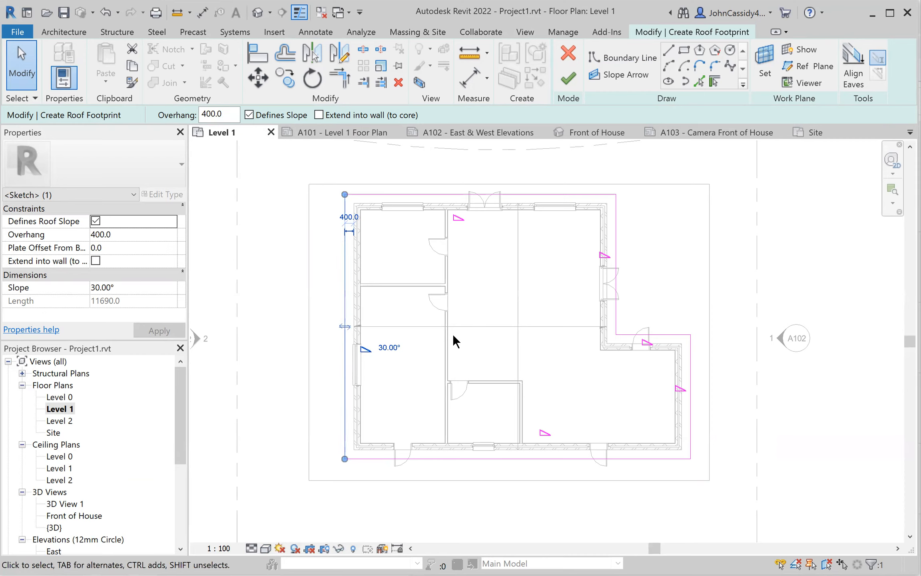
{"action": "left_click", "coordinate": [565, 77]}
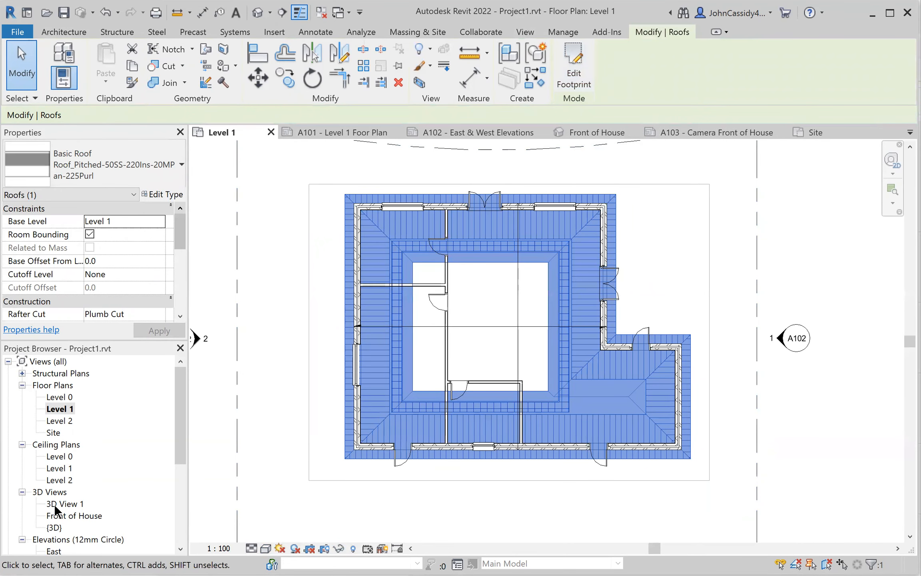
Open the {3D} view, set the new roof's base level to Level 2 and deselect it.
{"action": "double_click", "coordinate": [52, 526]}
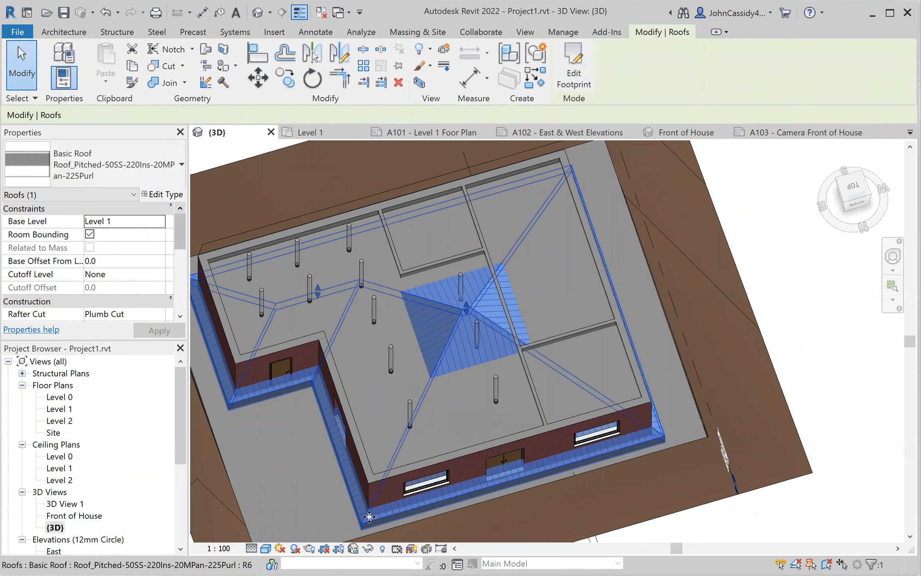
{"action": "left_click", "coordinate": [148, 221]}
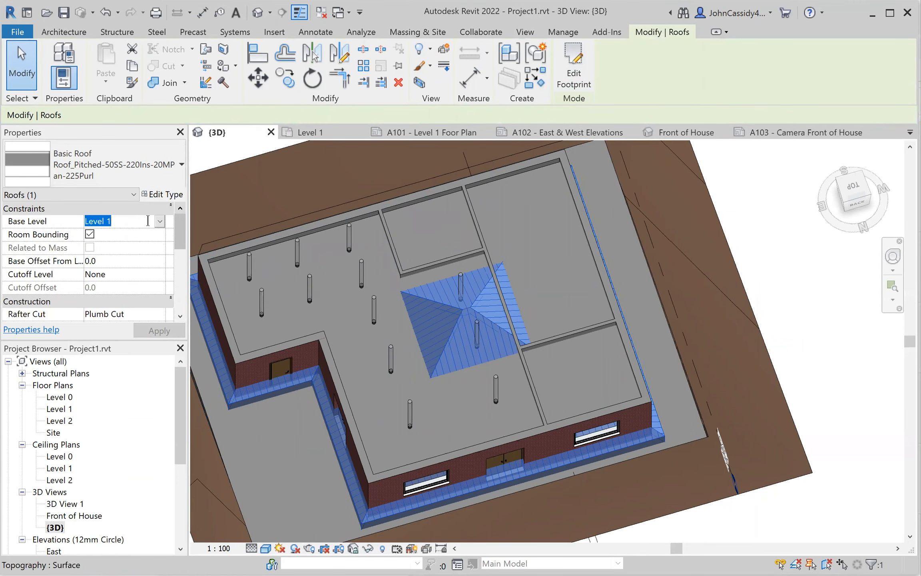
{"action": "left_click", "coordinate": [160, 220]}
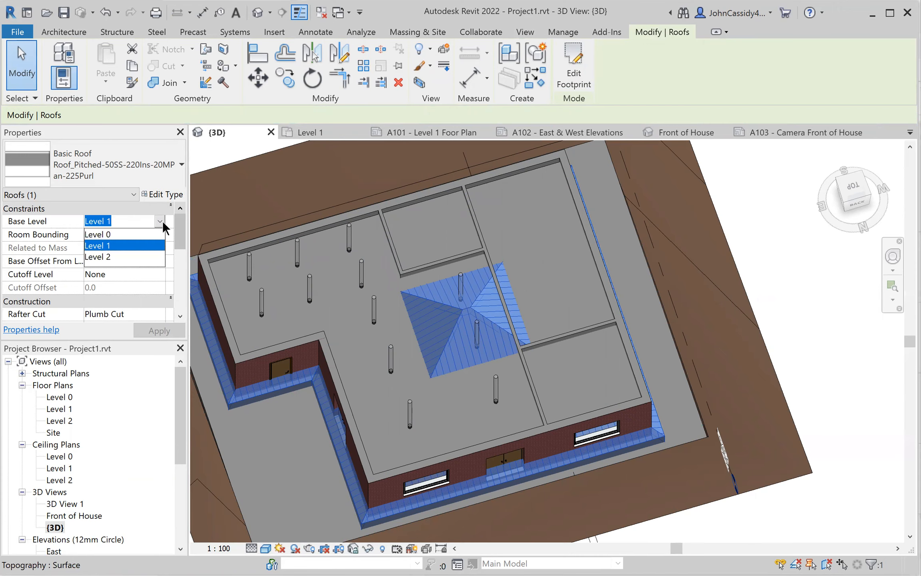
{"action": "left_click", "coordinate": [104, 256]}
{"action": "left_click", "coordinate": [156, 332]}
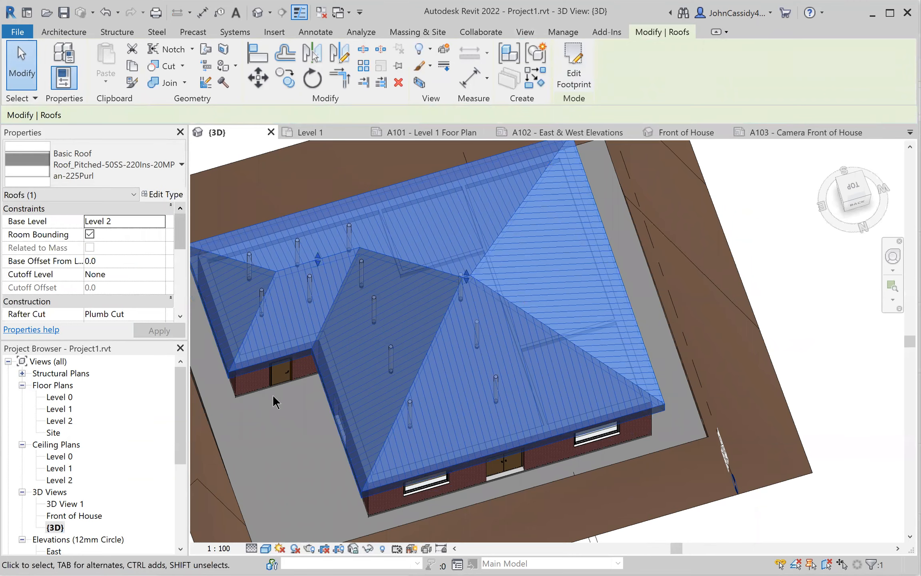
{"action": "middle_click_drag", "start_coordinate": [305, 411], "coordinate": [451, 399]}
{"action": "left_click", "coordinate": [271, 418]}
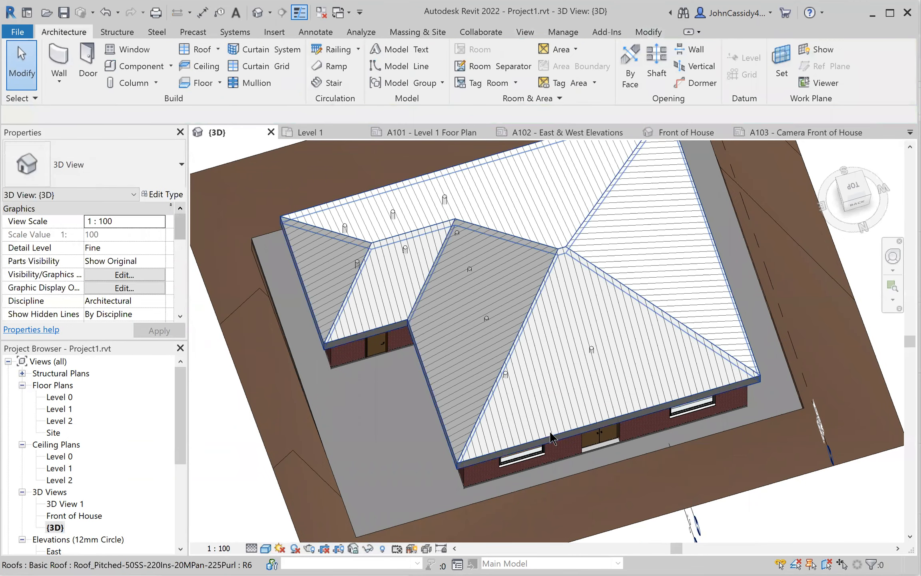
Edit the roof footprint to make the boundary line above the north wall with two windows non-slope-defining, forming a gable end.
{"action": "left_click", "coordinate": [405, 249]}
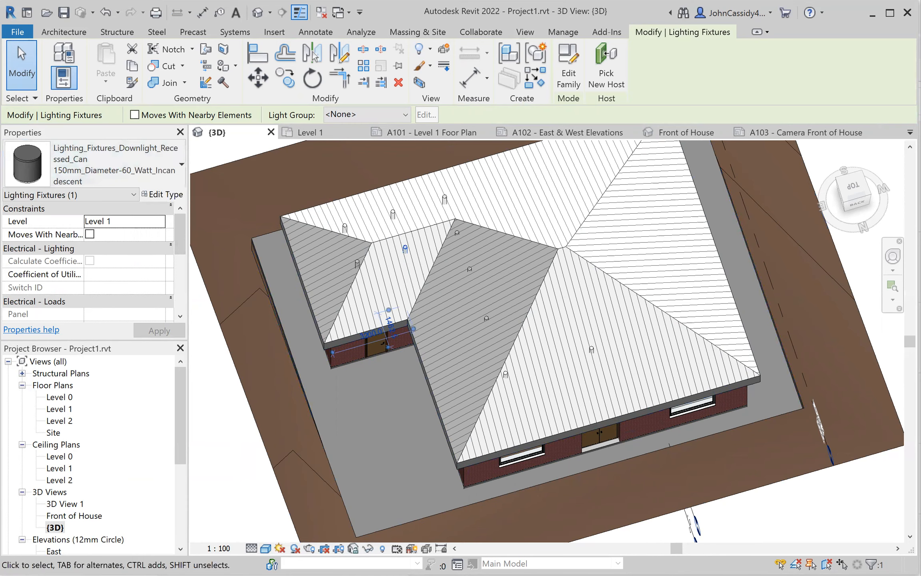
{"action": "middle_click_drag", "start_coordinate": [619, 456], "coordinate": [612, 395], "text": "shift"}
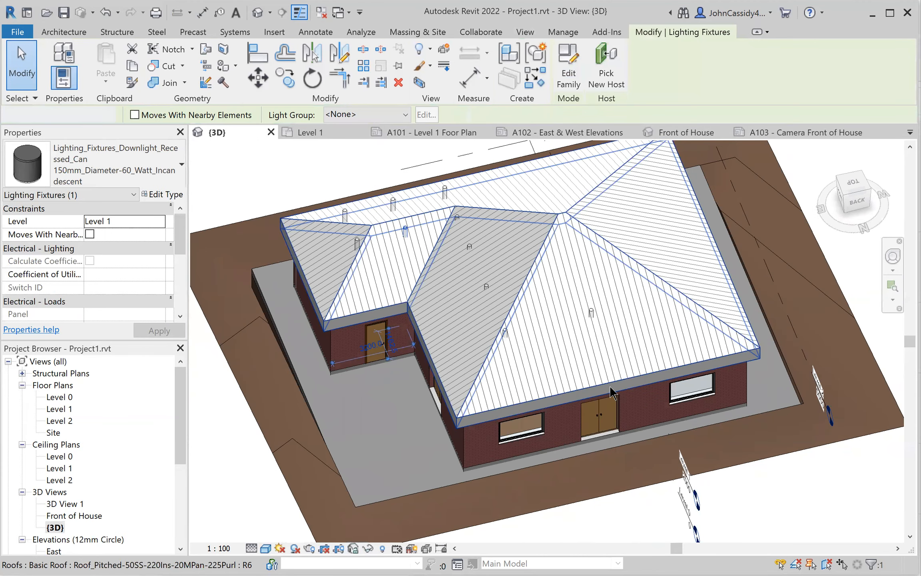
{"action": "left_click", "coordinate": [593, 309]}
{"action": "left_click", "coordinate": [562, 56]}
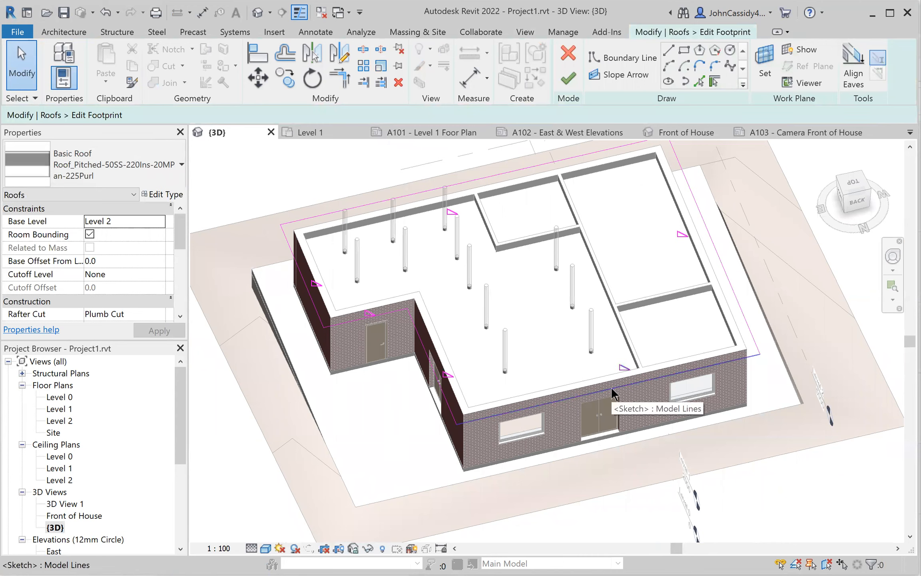
{"action": "left_click", "coordinate": [611, 387]}
{"action": "left_click", "coordinate": [261, 116]}
{"action": "left_click", "coordinate": [568, 78]}
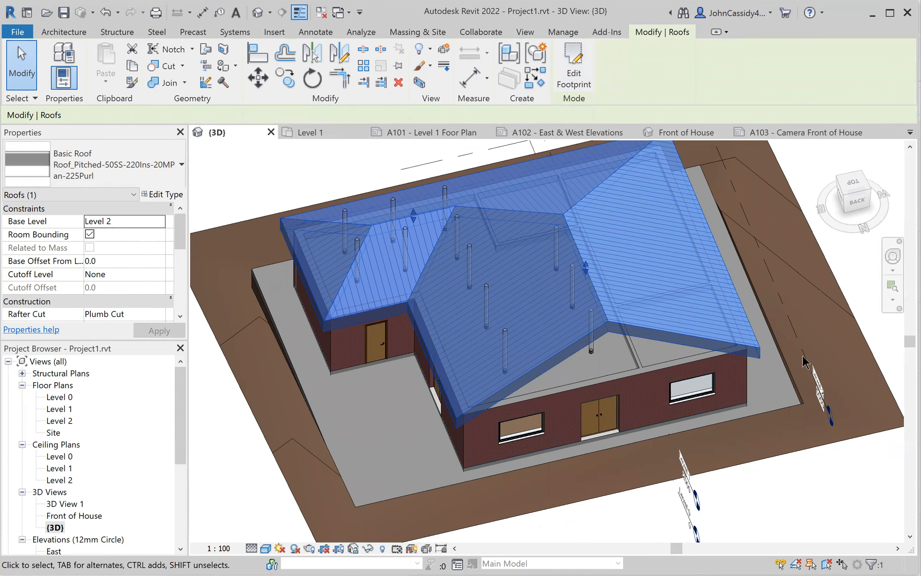
{"action": "left_click", "coordinate": [863, 458]}
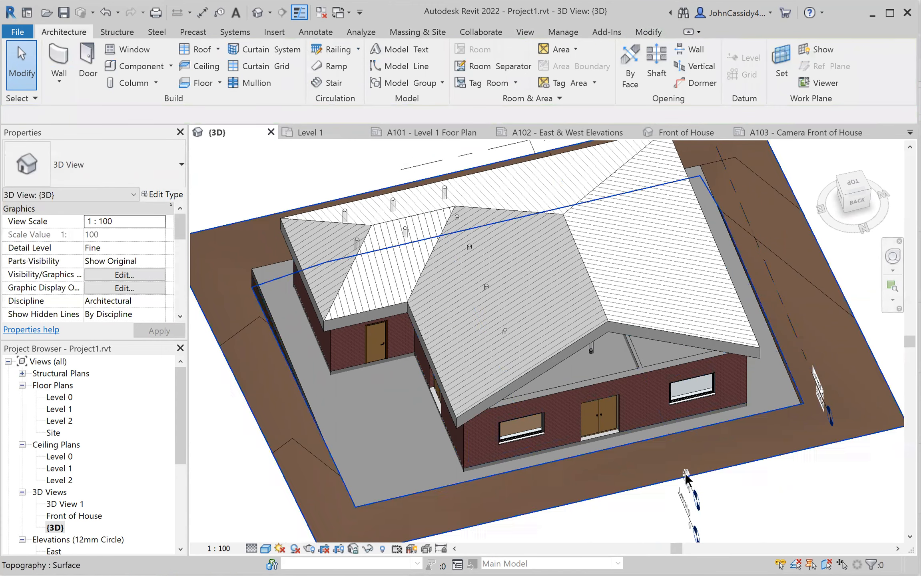
Attach the top of the north exterior wall under the gable to the pitched roof.
{"action": "left_click", "coordinate": [639, 392]}
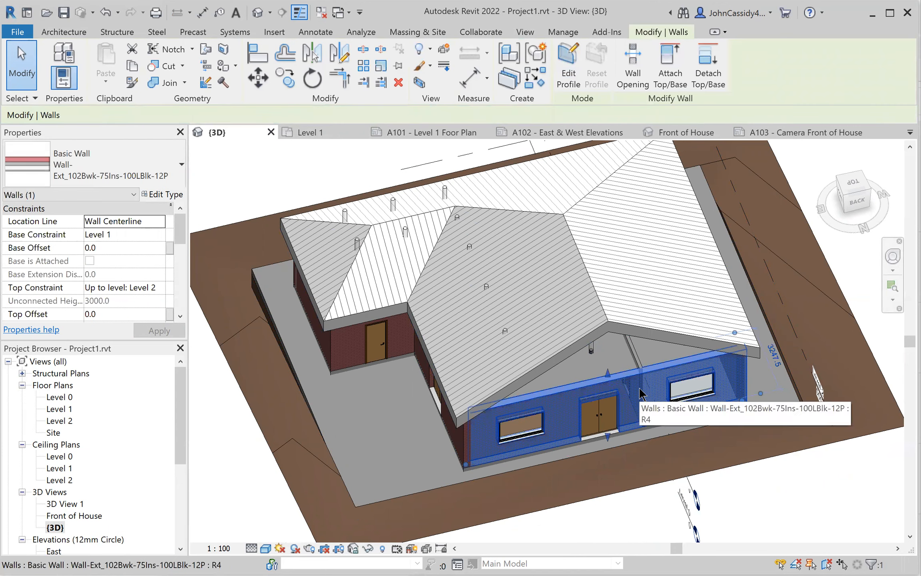
{"action": "left_click", "coordinate": [670, 66]}
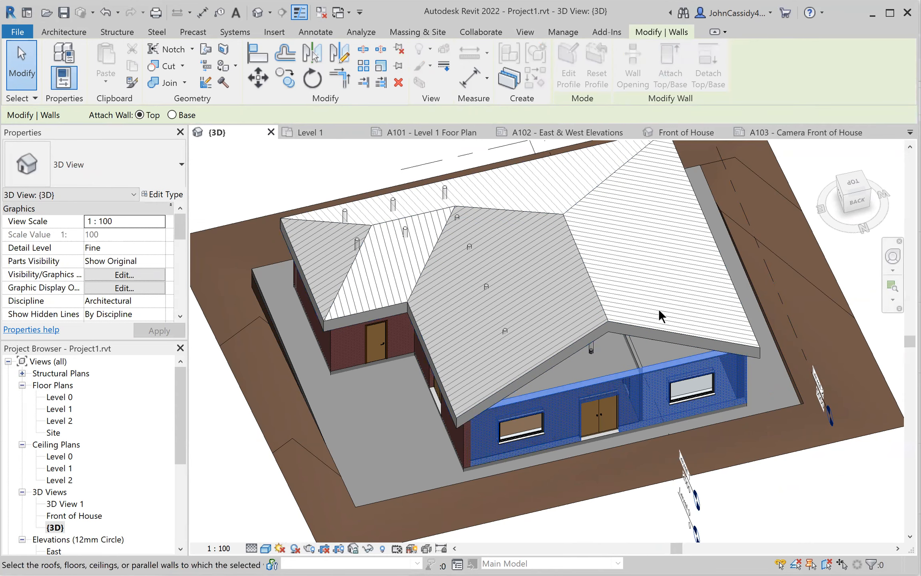
{"action": "left_click", "coordinate": [629, 331]}
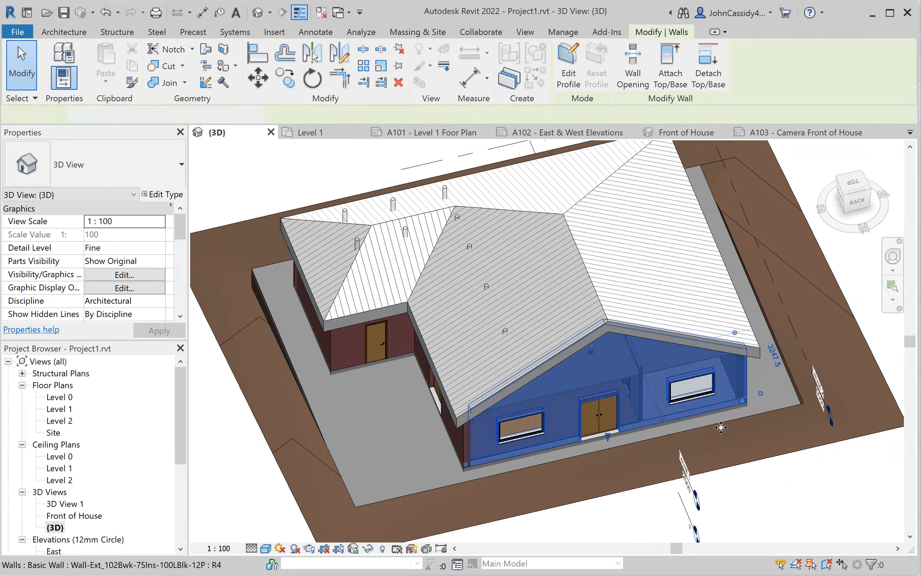
{"action": "left_click", "coordinate": [854, 482]}
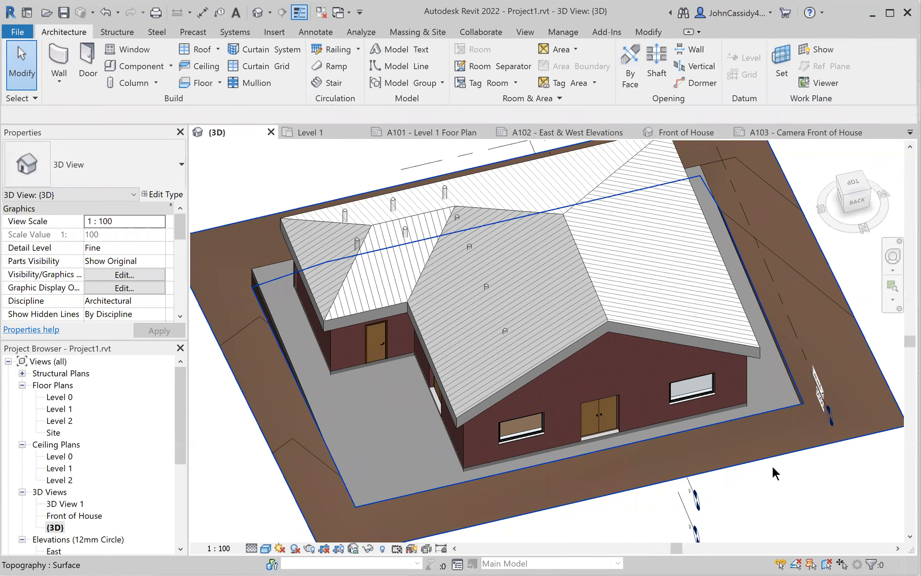
{"action": "middle_click_drag", "start_coordinate": [768, 505], "coordinate": [826, 420], "text": "shift"}
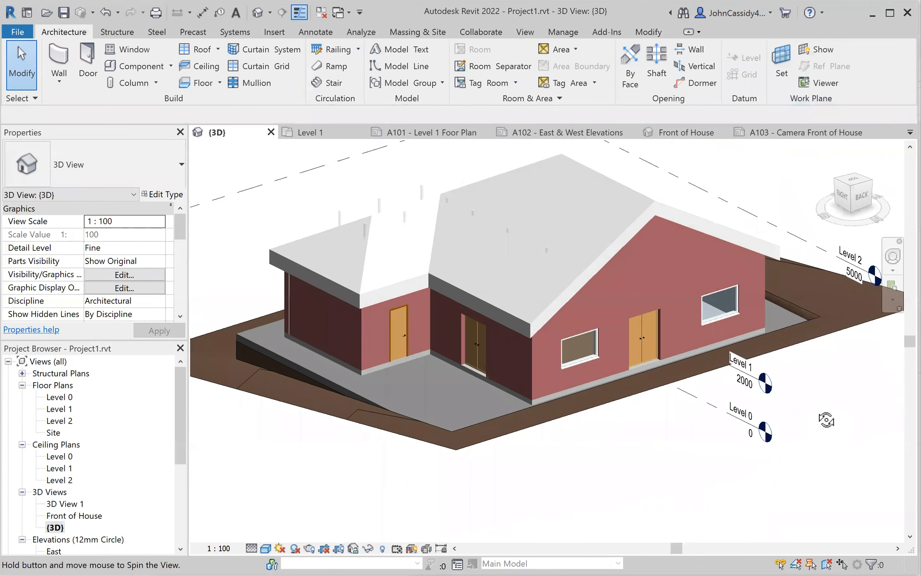